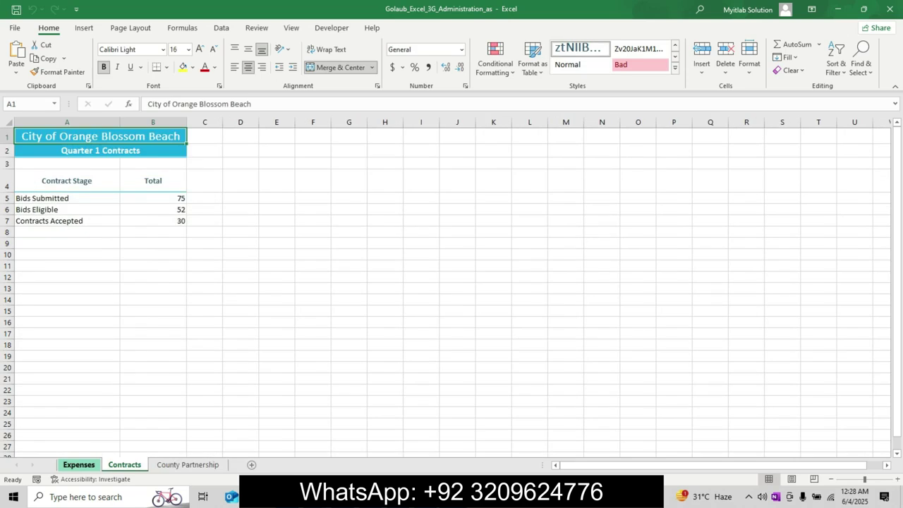
- Look over the workbook's Expenses worksheet alongside the project description in the Word instructions
{"action": "left_click_drag", "start_coordinate": [381, 383], "coordinate": [427, 466]}
{"action": "key", "text": "alt+Tab"}
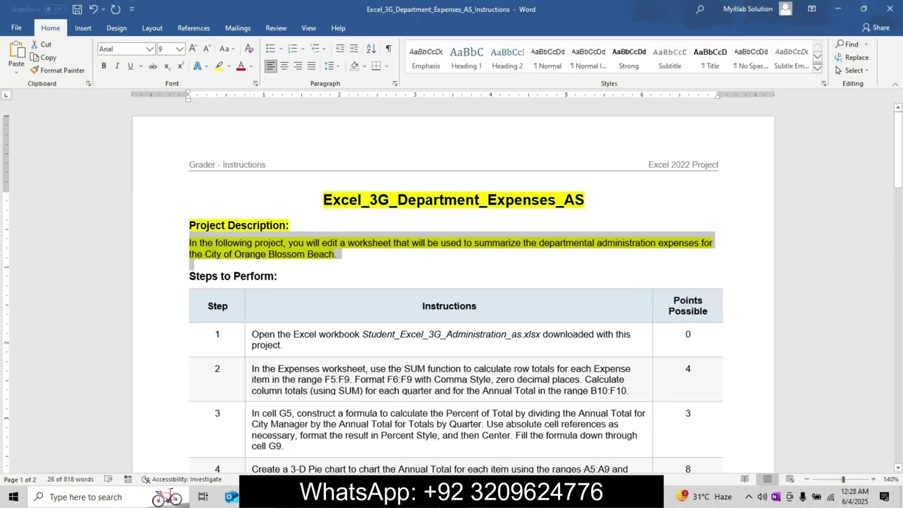
{"action": "key", "text": "alt+Tab"}
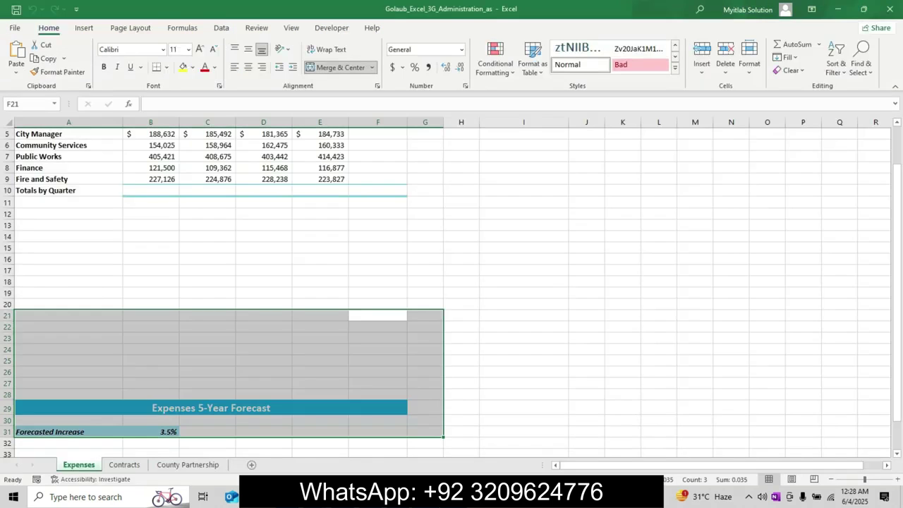
{"action": "left_click_drag", "start_coordinate": [897, 365], "coordinate": [897, 325]}
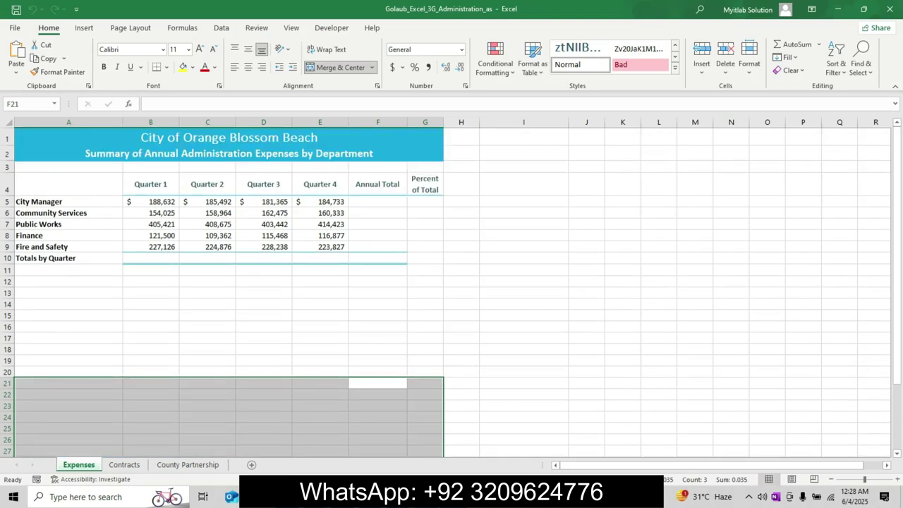
{"action": "left_click", "coordinate": [524, 383]}
{"action": "key", "text": "alt+Tab"}
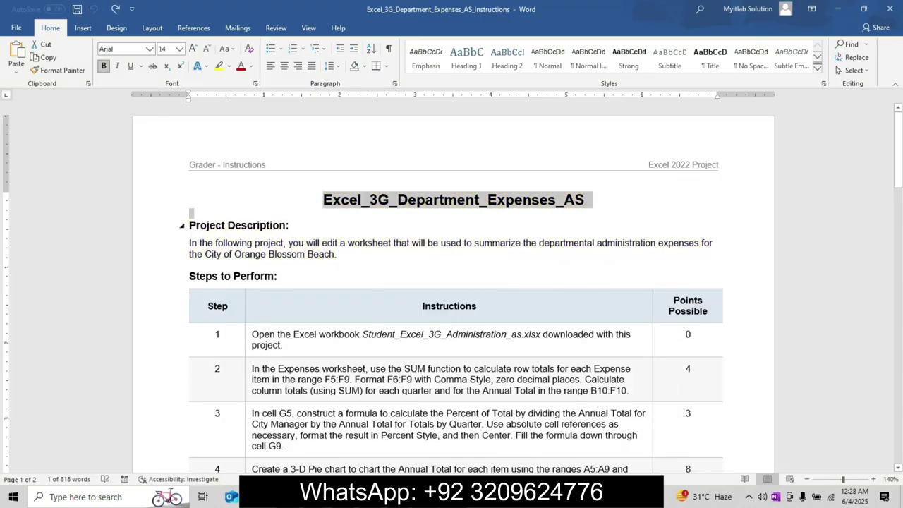
- In the Word instructions, highlight the step 1 instruction in yellow and make the workbook file name in it bold
{"action": "left_click", "coordinate": [249, 339]}
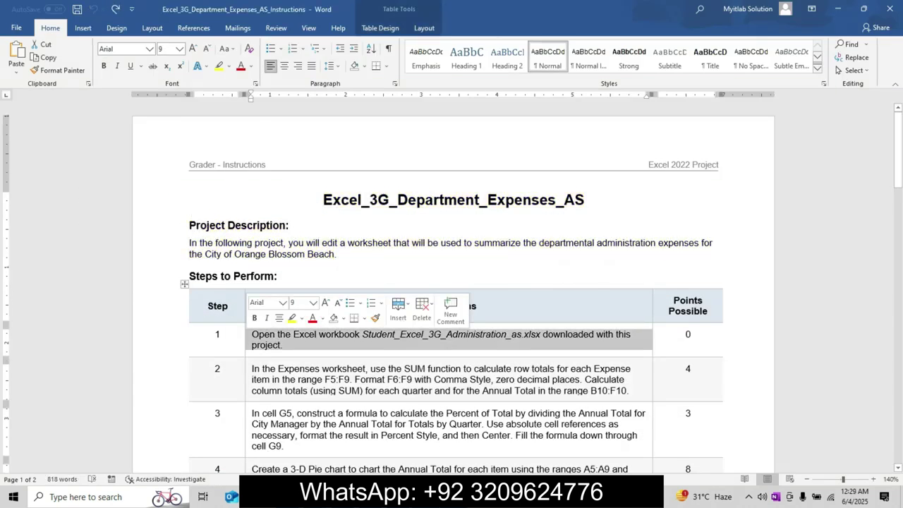
{"action": "left_click", "coordinate": [292, 317]}
{"action": "left_click", "coordinate": [334, 334]}
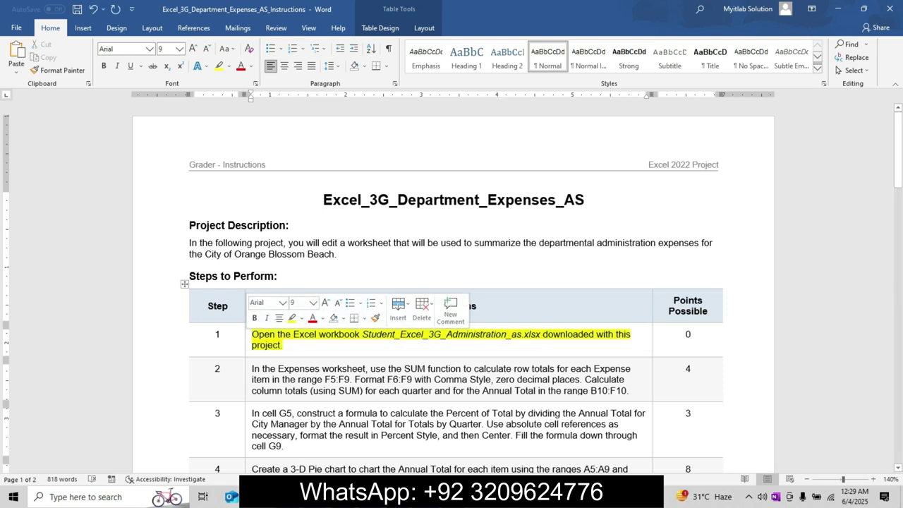
{"action": "left_click_drag", "start_coordinate": [363, 335], "coordinate": [541, 336]}
{"action": "left_click", "coordinate": [554, 317]}
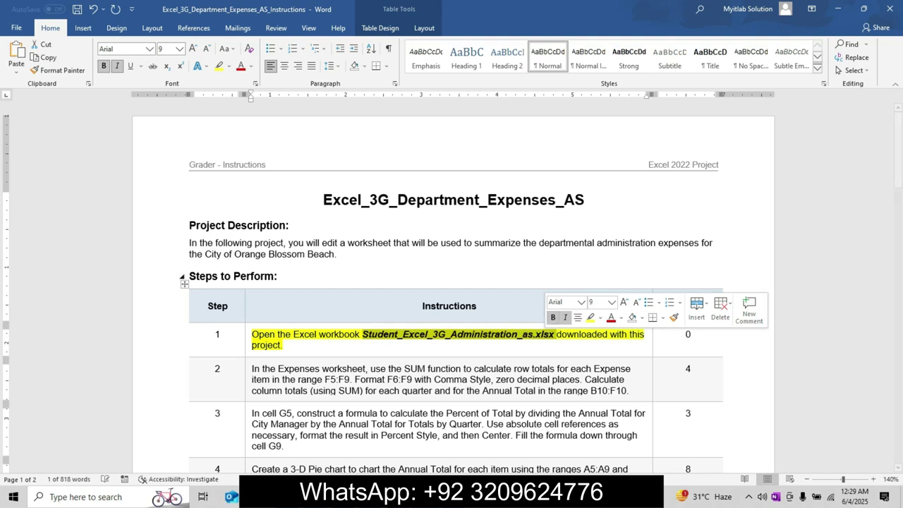
{"action": "left_click_drag", "start_coordinate": [899, 150], "coordinate": [898, 175]}
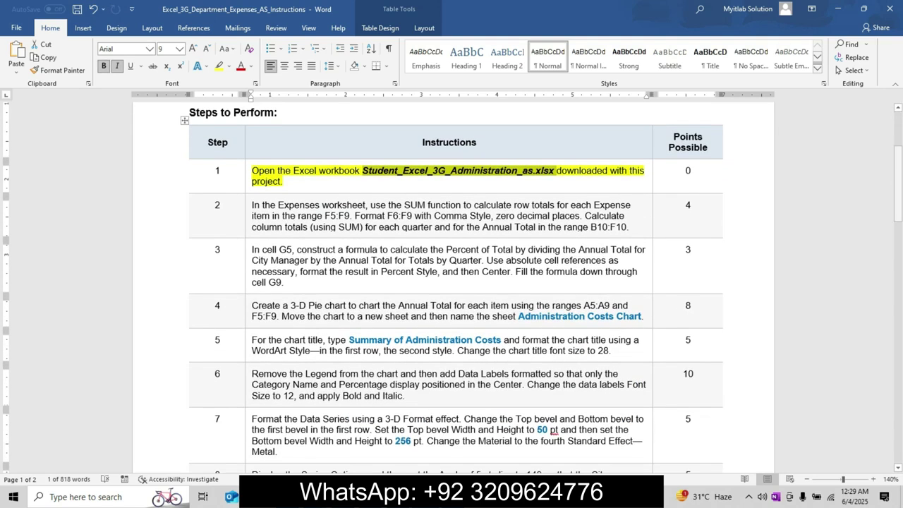
{"action": "key", "text": "alt+Tab"}
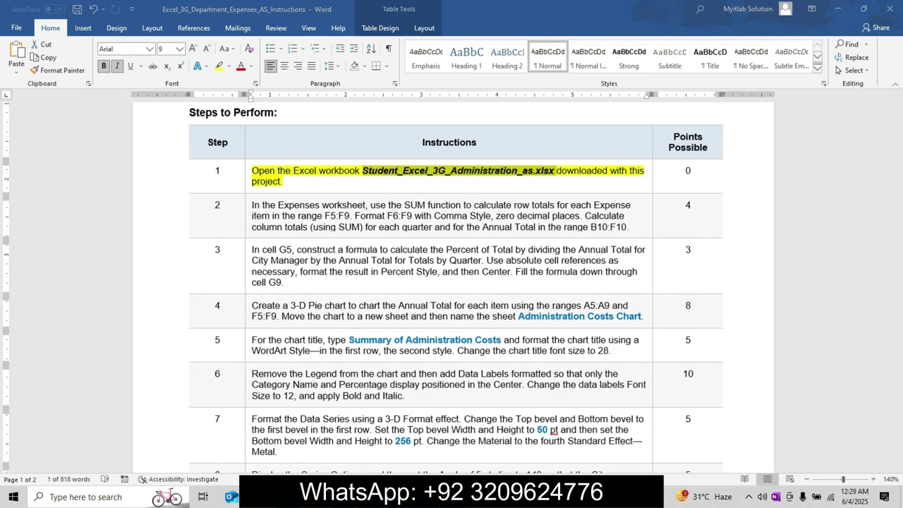
{"action": "key", "text": "alt+Tab"}
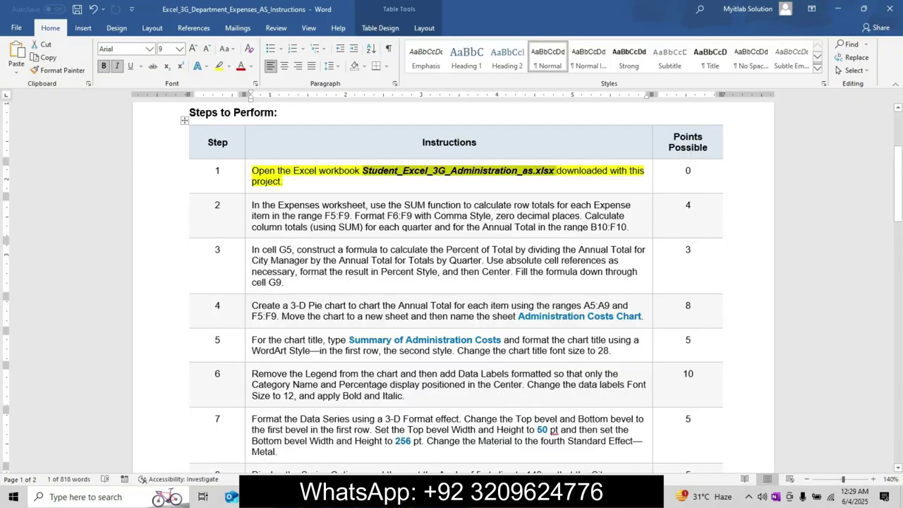
- Undo the step 1 formatting and make the step 2 instruction bold with yellow highlighting
{"action": "key", "text": "ctrl+z"}
{"action": "key", "text": "ctrl+z"}
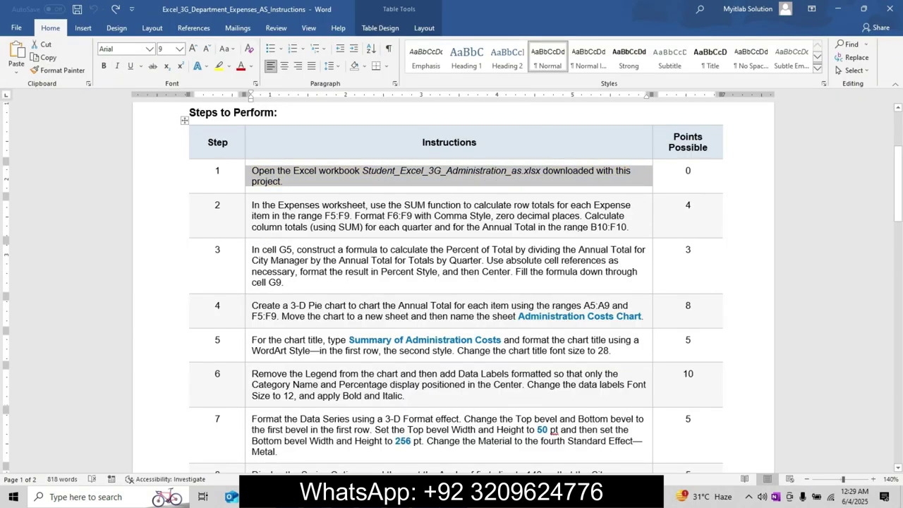
{"action": "left_click", "coordinate": [249, 217]}
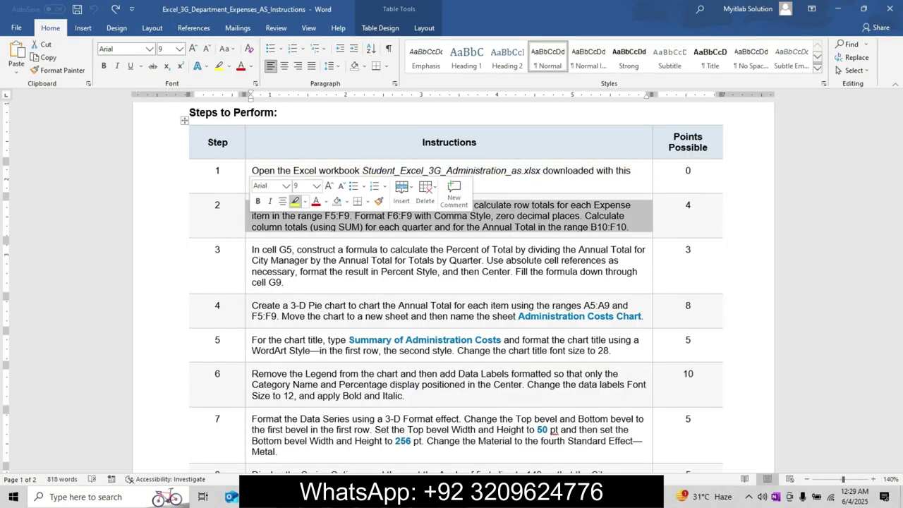
{"action": "left_click", "coordinate": [258, 201]}
{"action": "left_click", "coordinate": [295, 201]}
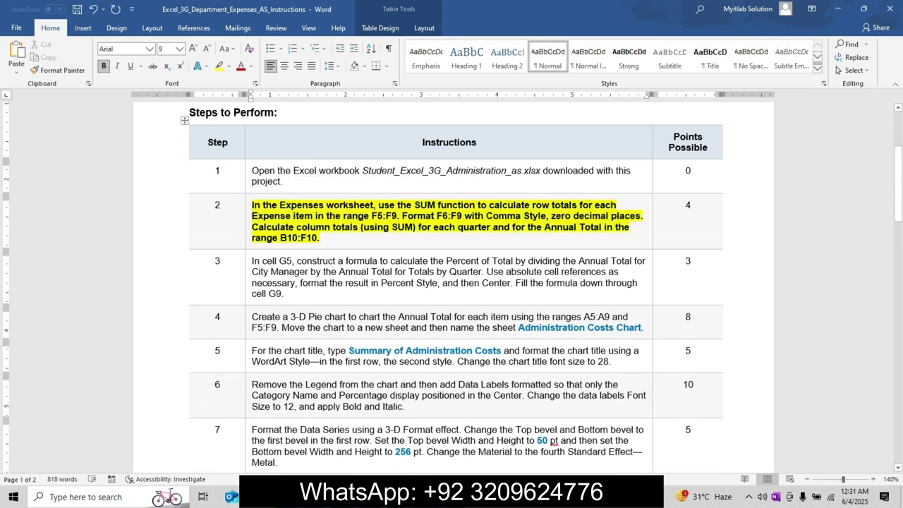
{"action": "key", "text": "alt"}
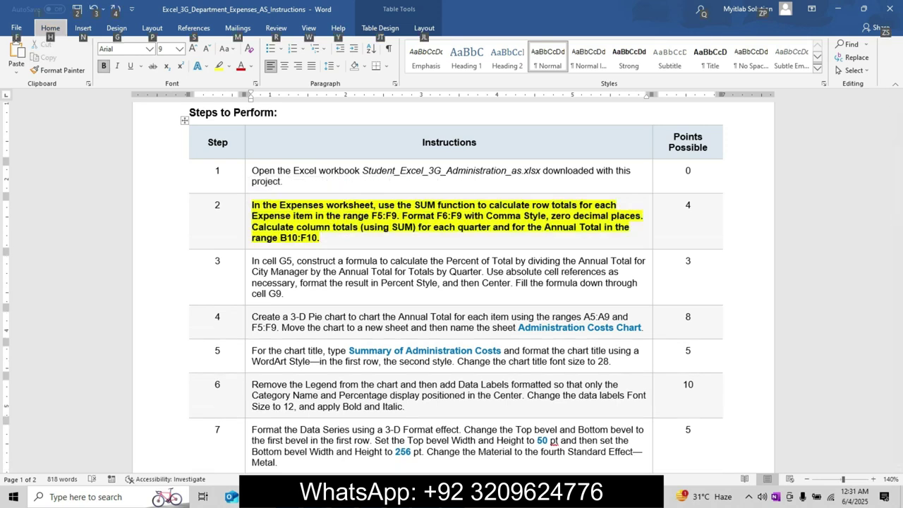
{"action": "left_click", "coordinate": [293, 238]}
- Switch to the Excel workbook and calculate the annual row totals in F5:F9 of the Expenses worksheet with AutoSum
{"action": "key", "text": "alt+Tab"}
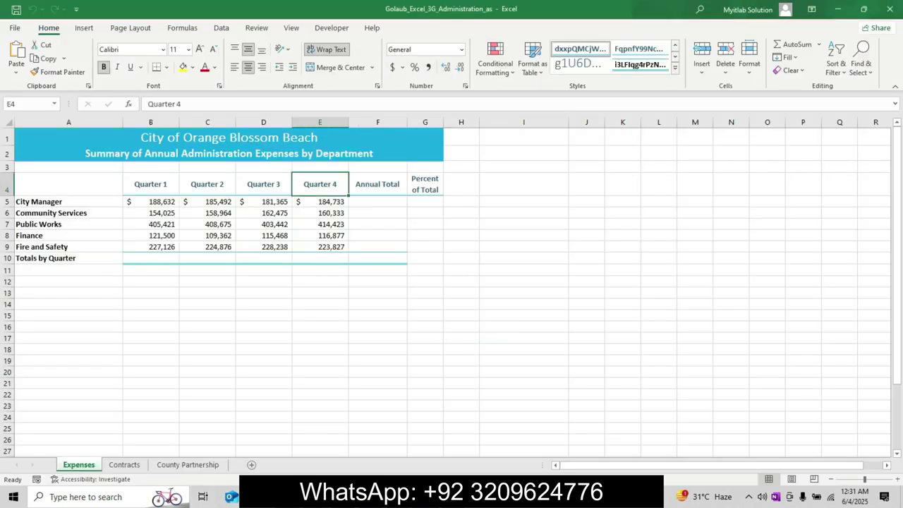
{"action": "key", "text": "alt+Tab"}
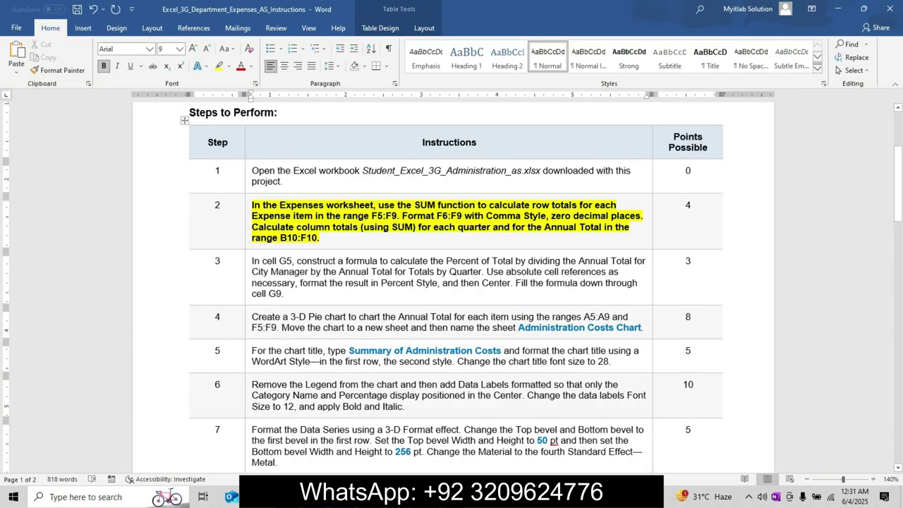
{"action": "mouse_move", "coordinate": [453, 497]}
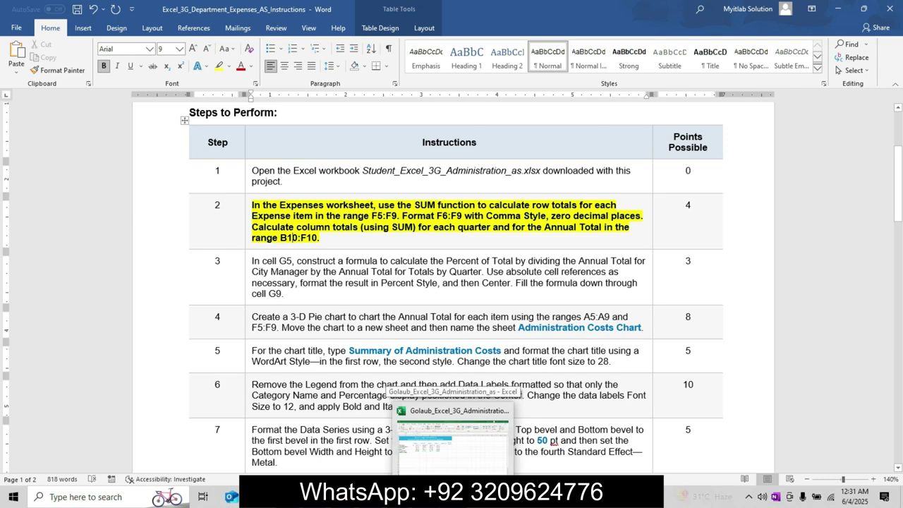
{"action": "left_click", "coordinate": [453, 444]}
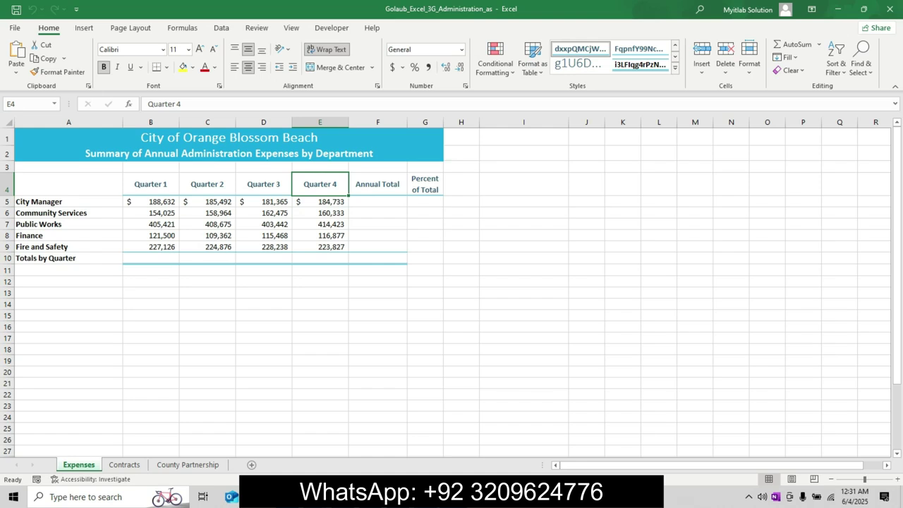
{"action": "key", "text": "Right"}
{"action": "key", "text": "Down"}
{"action": "key", "text": "shift+Down"}
{"action": "key", "text": "shift+Down"}
{"action": "key", "text": "shift+Down"}
{"action": "key", "text": "shift+Down"}
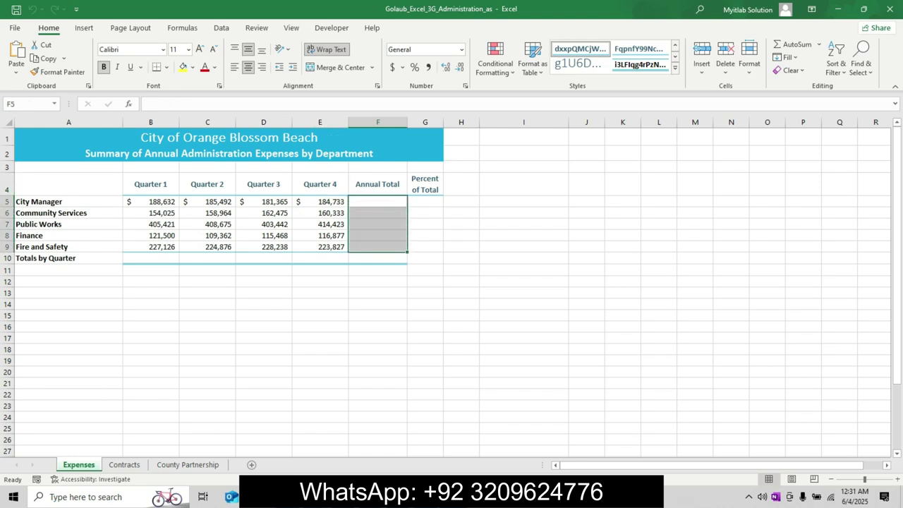
{"action": "key", "text": "alt+Tab"}
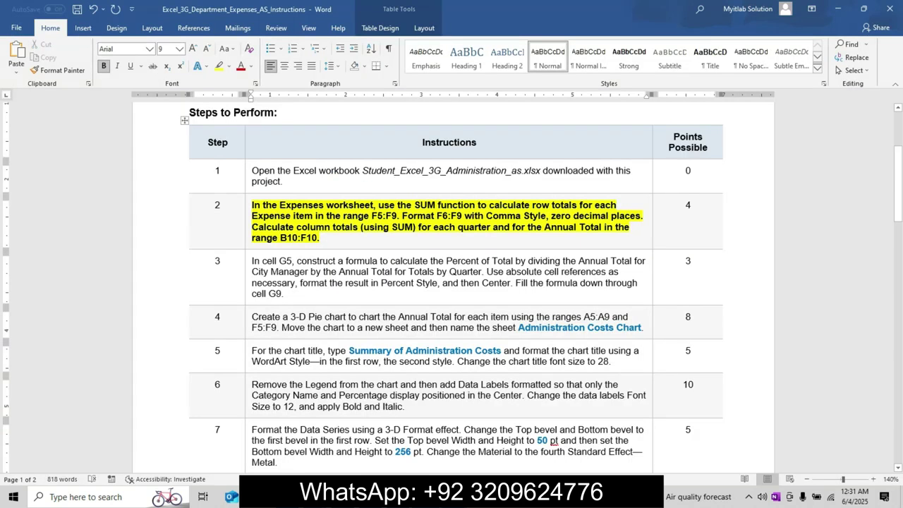
{"action": "mouse_move", "coordinate": [453, 497]}
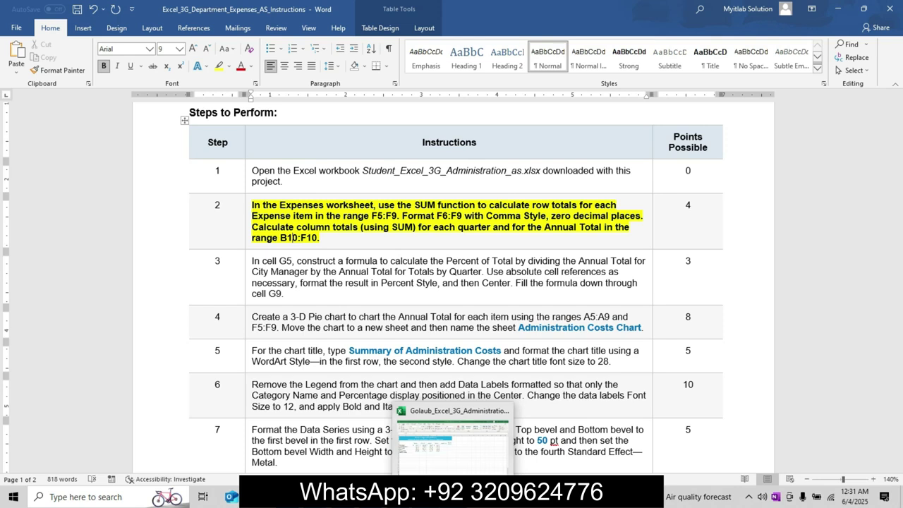
{"action": "left_click", "coordinate": [452, 442]}
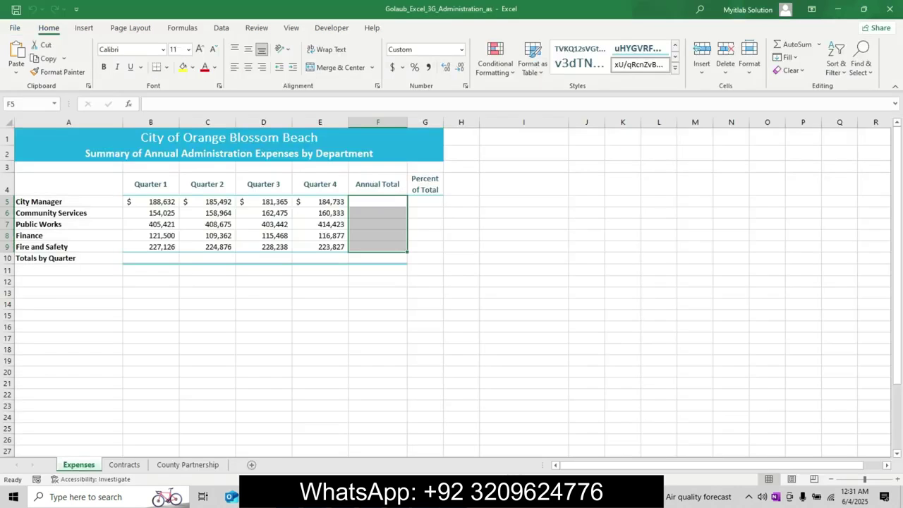
{"action": "left_click", "coordinate": [794, 44]}
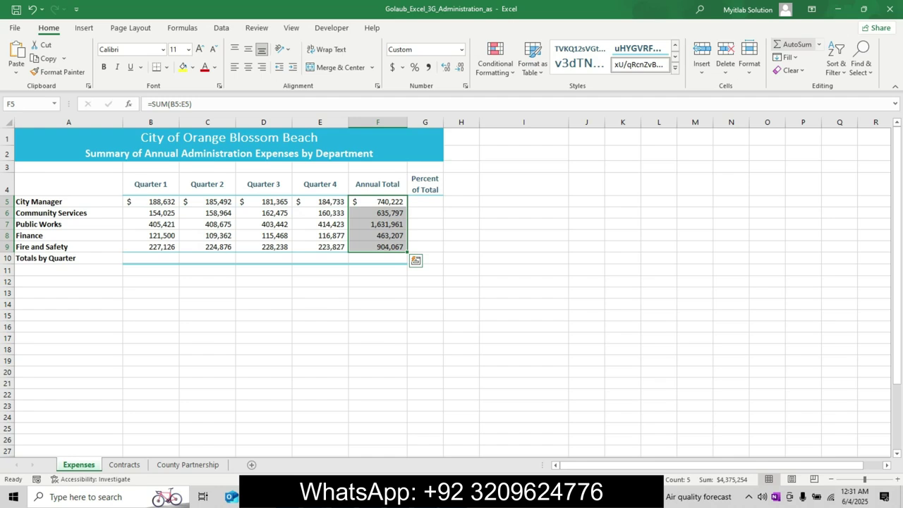
- Format the annual totals in F6:F9 with Comma Style and zero decimal places
{"action": "key", "text": "alt+Tab"}
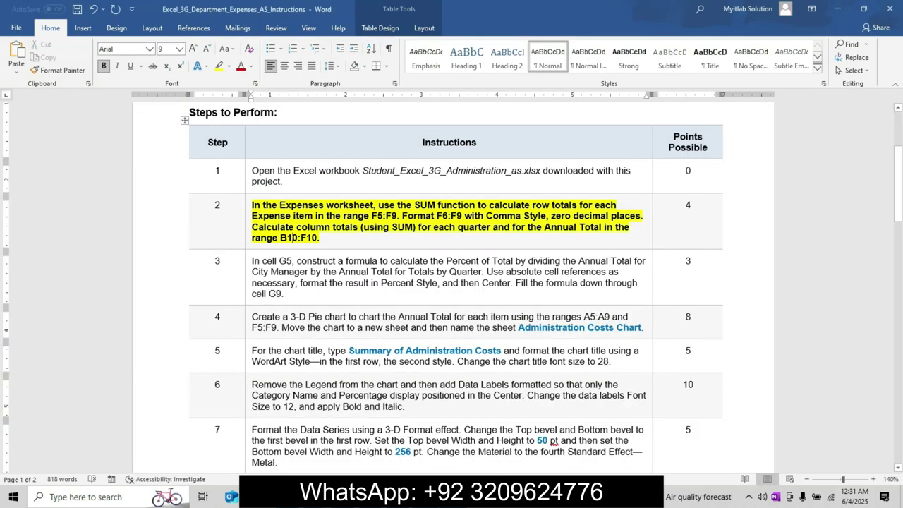
{"action": "key", "text": "alt+Tab"}
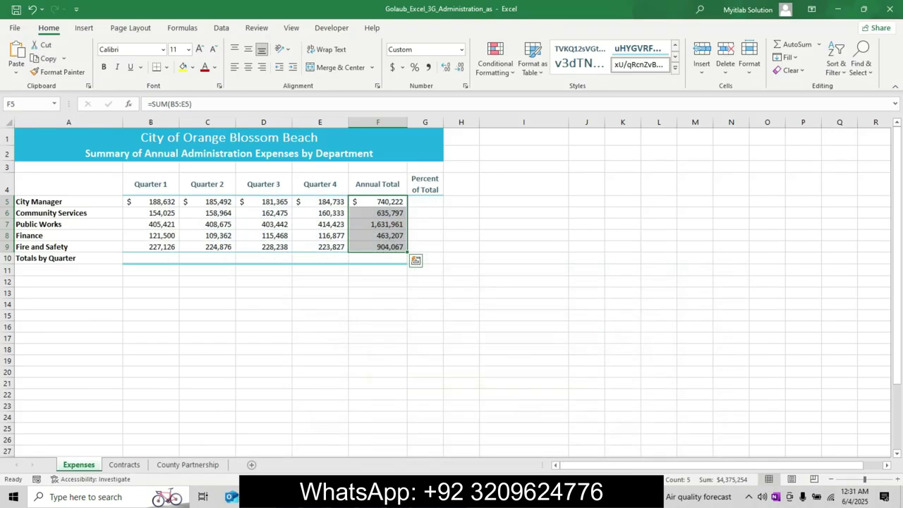
{"action": "left_click_drag", "start_coordinate": [377, 213], "coordinate": [378, 248]}
{"action": "left_click", "coordinate": [428, 67]}
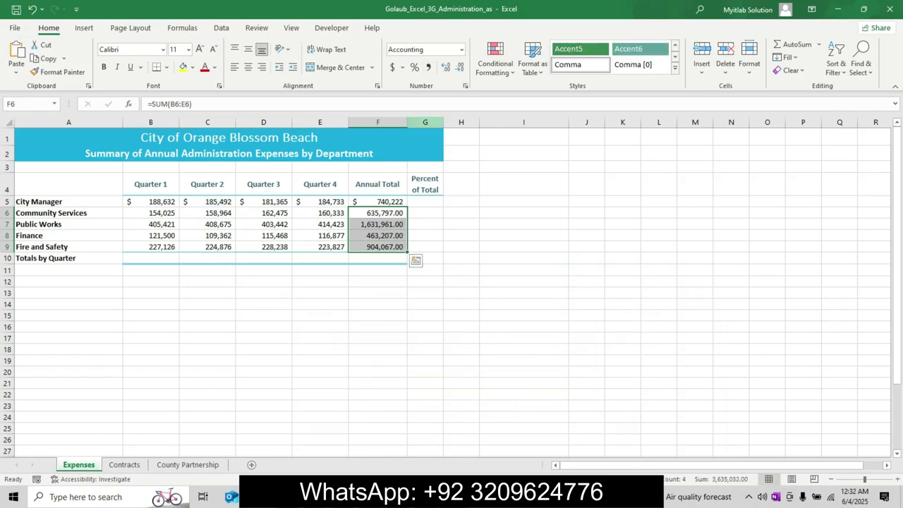
{"action": "key", "text": "alt+Tab"}
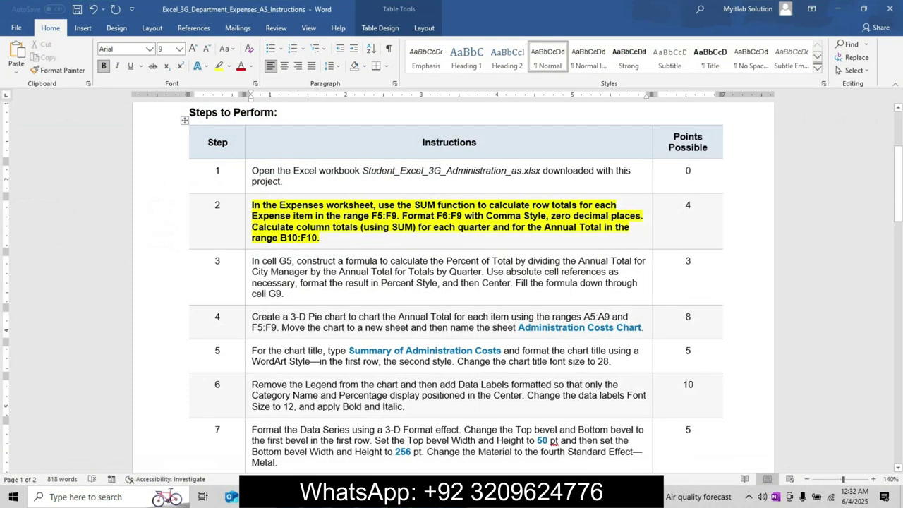
{"action": "key", "text": "alt+Tab"}
{"action": "left_click", "coordinate": [460, 67]}
{"action": "left_click", "coordinate": [459, 67]}
{"action": "key", "text": "alt+Tab"}
{"action": "key", "text": "alt+Tab"}
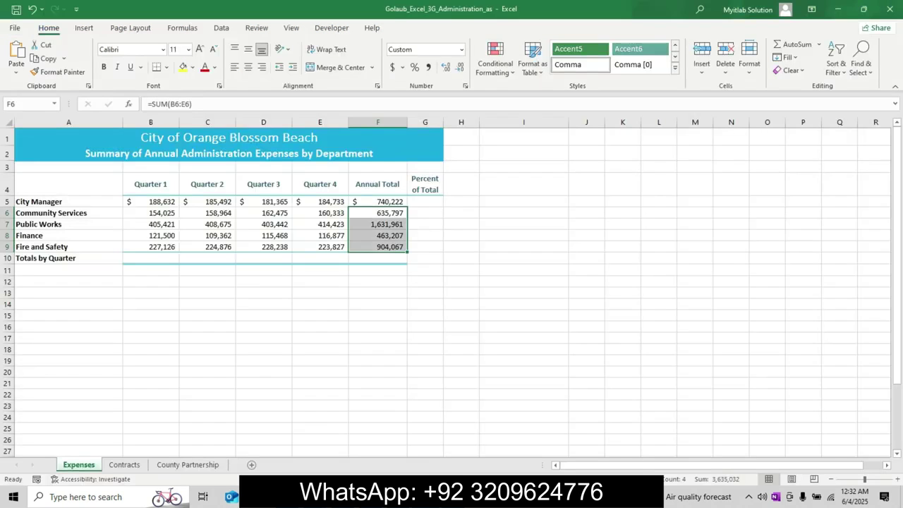
- Calculate the quarterly and annual column totals in B10:F10 with AutoSum
{"action": "left_click_drag", "start_coordinate": [264, 236], "coordinate": [264, 247]}
{"action": "left_click_drag", "start_coordinate": [150, 259], "coordinate": [377, 259]}
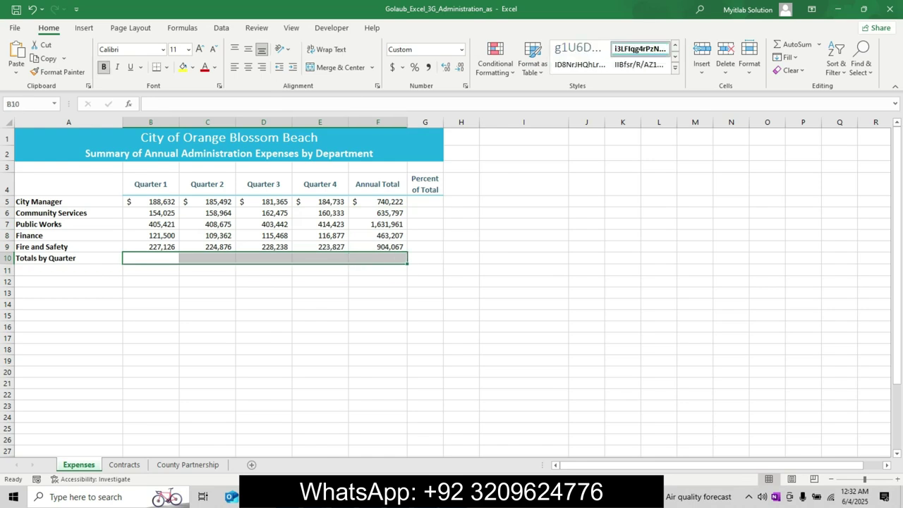
{"action": "key", "text": "alt+Tab"}
{"action": "left_click", "coordinate": [455, 497]}
{"action": "left_click", "coordinate": [793, 45]}
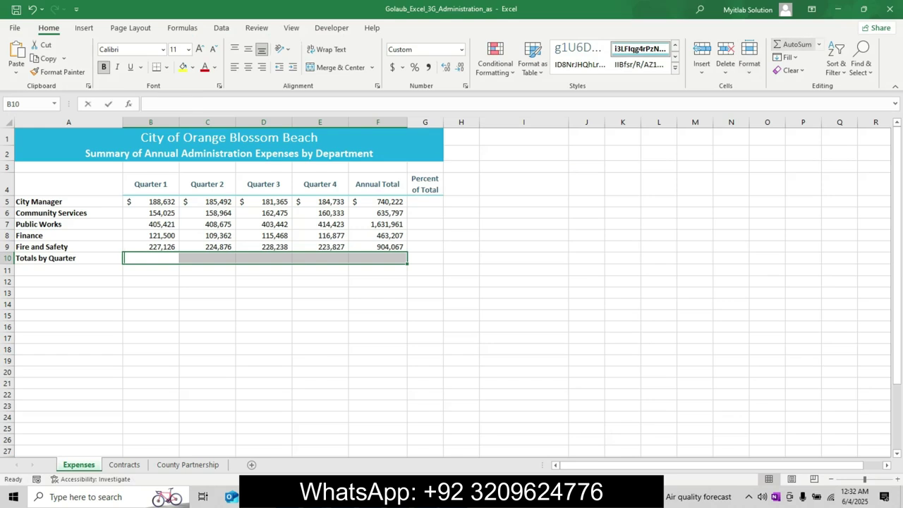
- Switch to the Word instructions, undo the step 2 formatting, and make the step 3 instruction bold with yellow highlighting
{"action": "key", "text": "alt+Tab"}
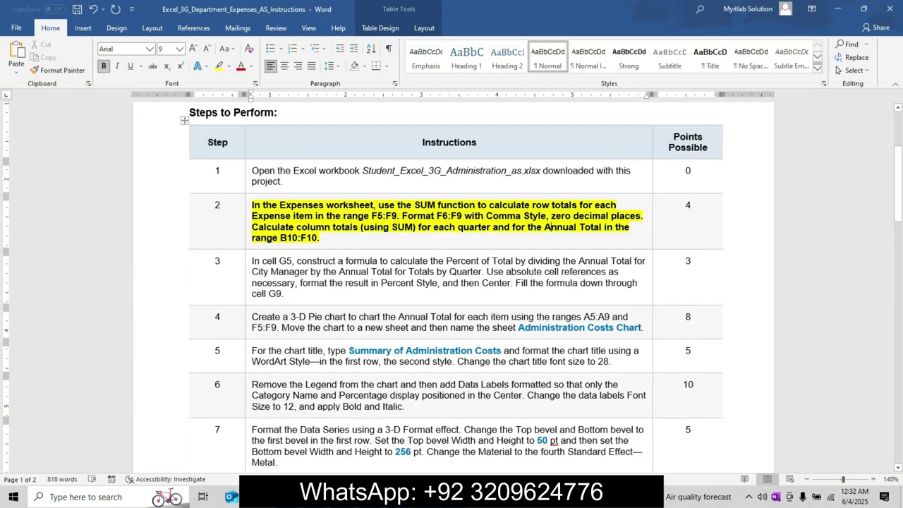
{"action": "key", "text": "ctrl+z"}
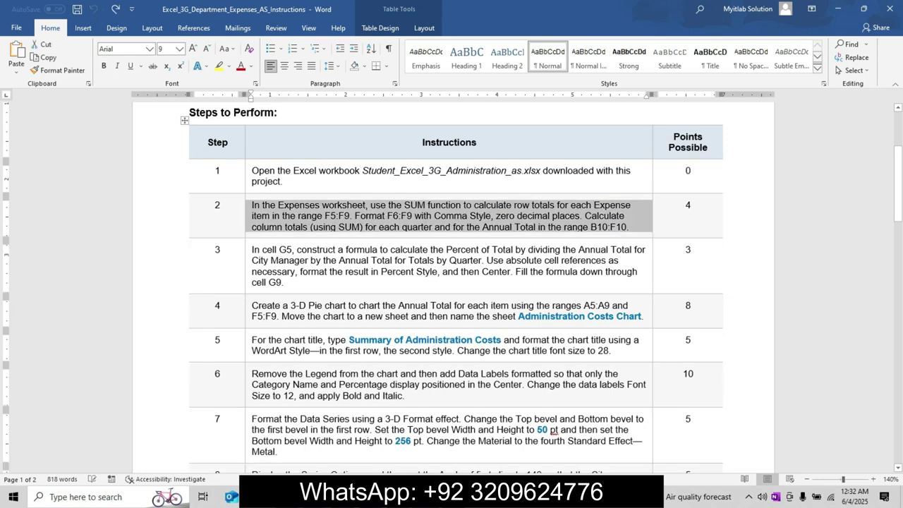
{"action": "left_click", "coordinate": [252, 260]}
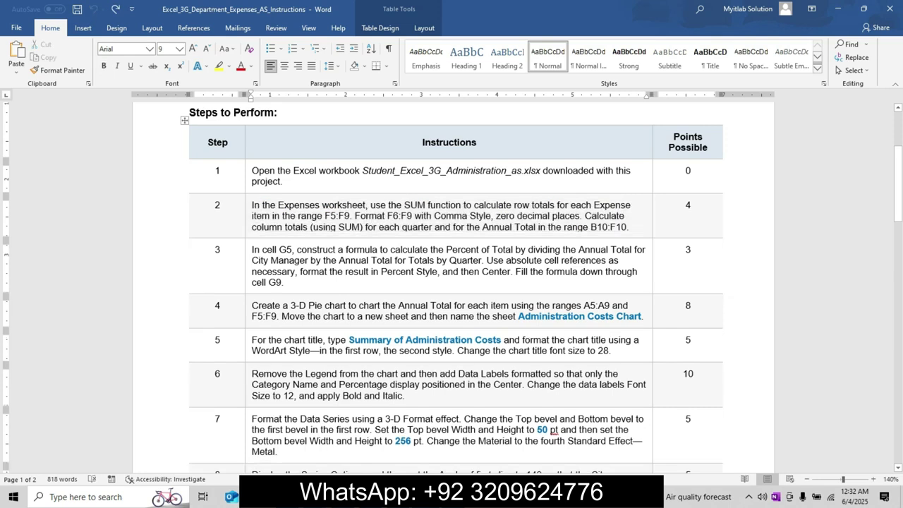
{"action": "triple_click", "coordinate": [262, 260]}
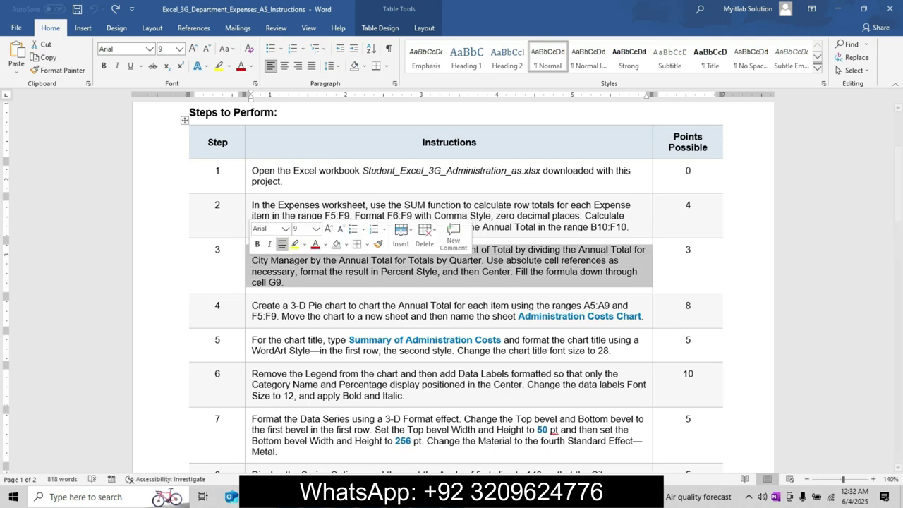
{"action": "left_click", "coordinate": [256, 244]}
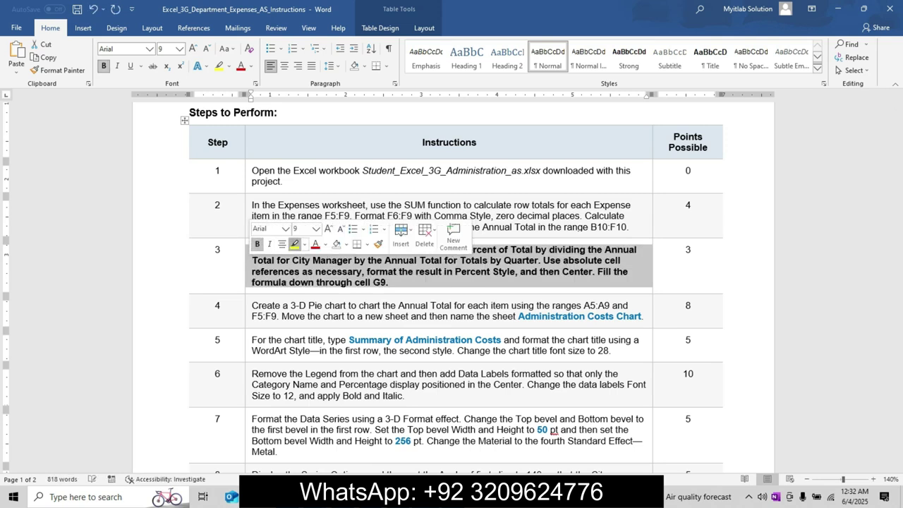
{"action": "left_click", "coordinate": [295, 244]}
{"action": "left_click", "coordinate": [388, 282]}
{"action": "left_click_drag", "start_coordinate": [254, 250], "coordinate": [388, 282]}
- Switch to the Excel workbook and enter the formula =F5/$F$10 in G5 to calculate the City Manager percent of total
{"action": "key", "text": "alt+Tab"}
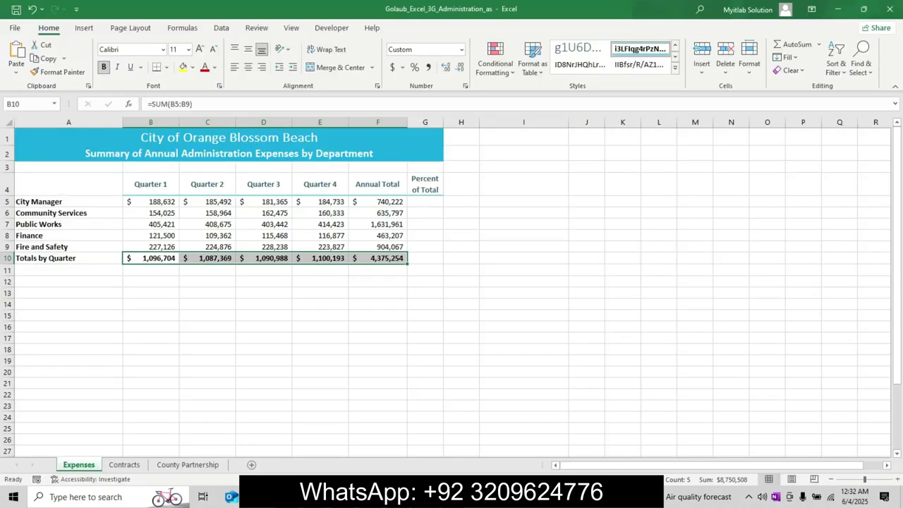
{"action": "left_click", "coordinate": [425, 202]}
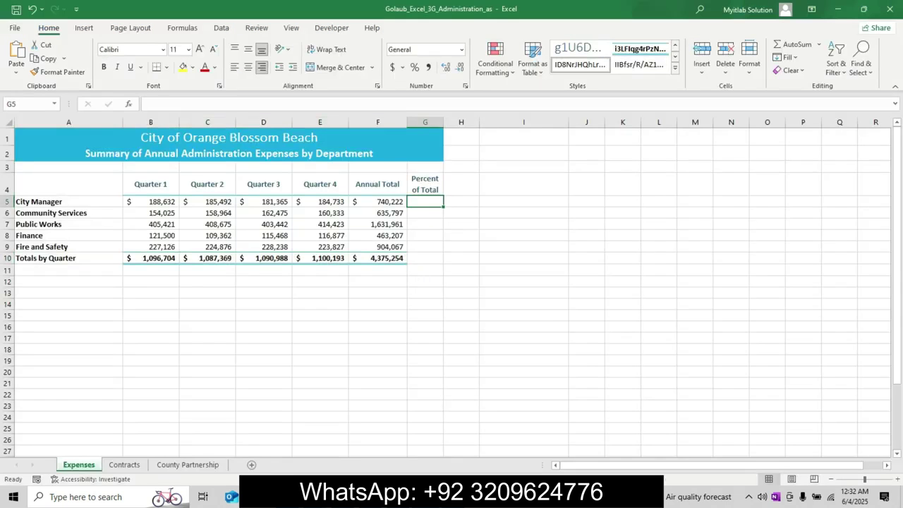
{"action": "key", "text": "alt+Tab"}
{"action": "mouse_move", "coordinate": [454, 497]}
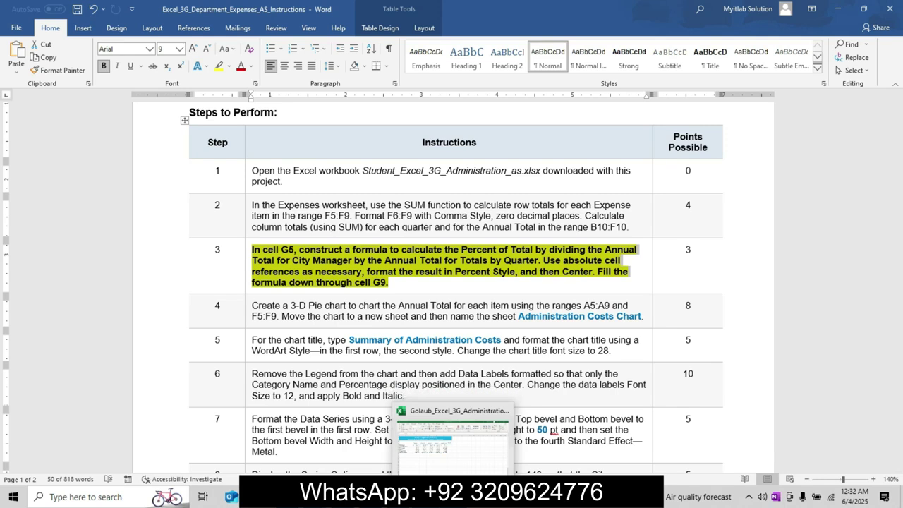
{"action": "left_click", "coordinate": [452, 441]}
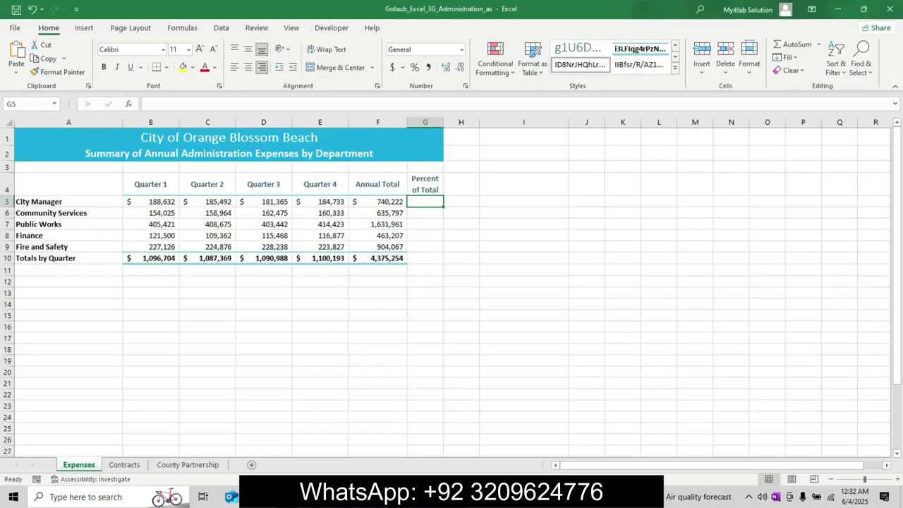
{"action": "left_click", "coordinate": [427, 497]}
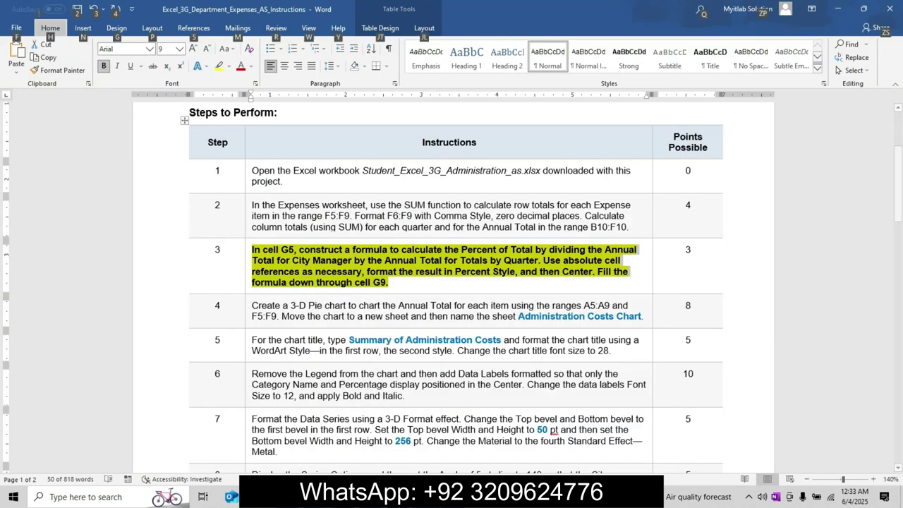
{"action": "key", "text": "alt+Tab"}
{"action": "type", "text": "="}
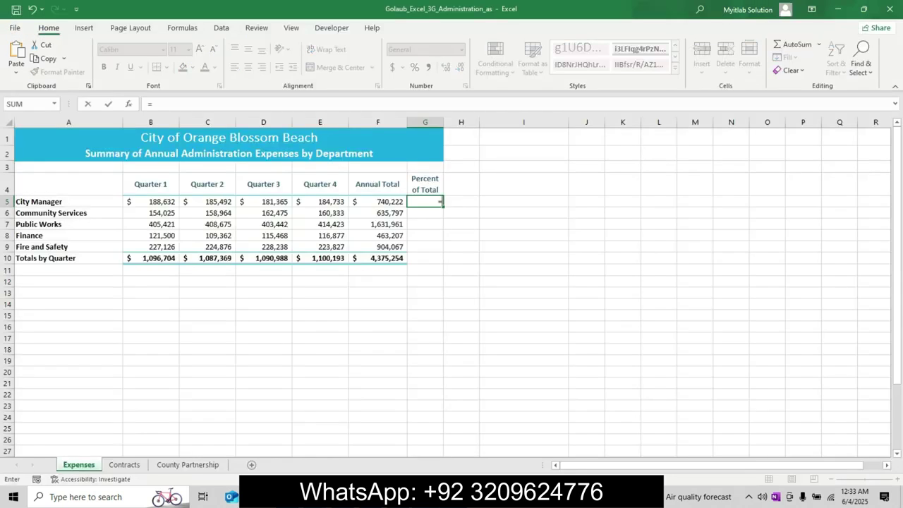
{"action": "key", "text": "Left"}
{"action": "type", "text": "/"}
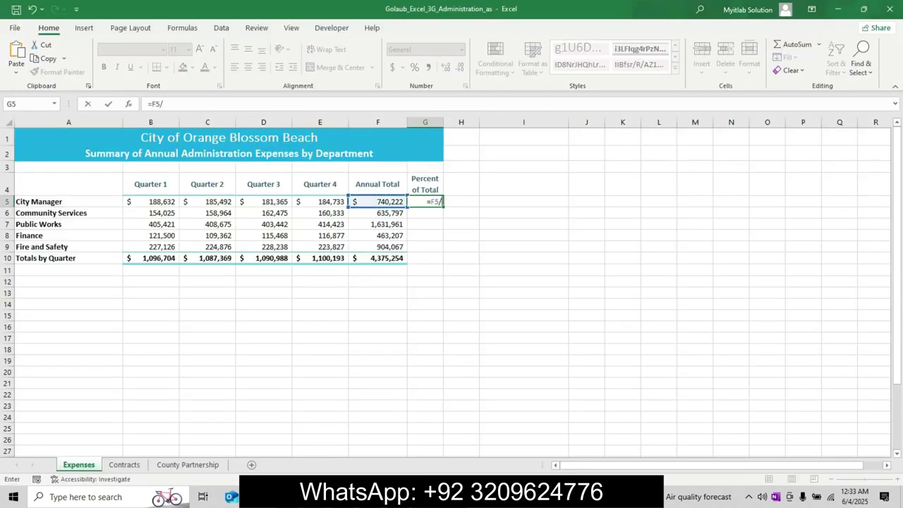
{"action": "left_click", "coordinate": [377, 258]}
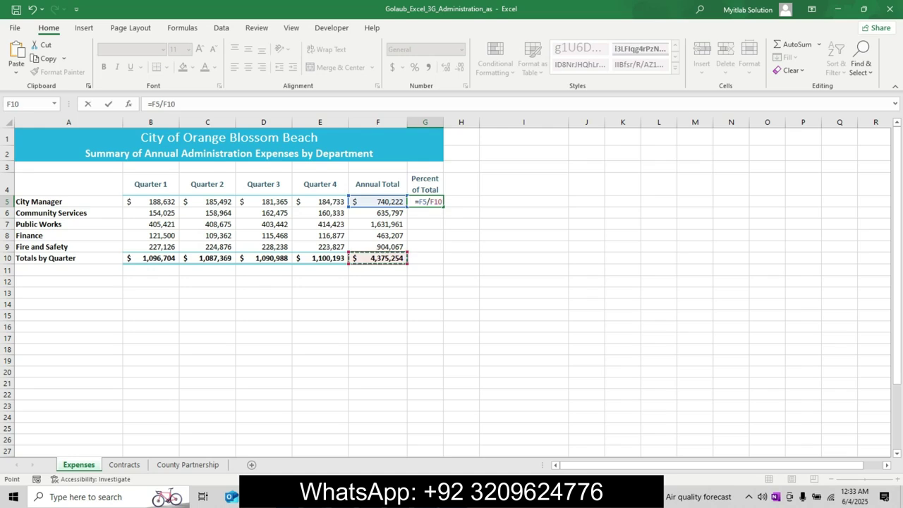
{"action": "key", "text": "F2"}
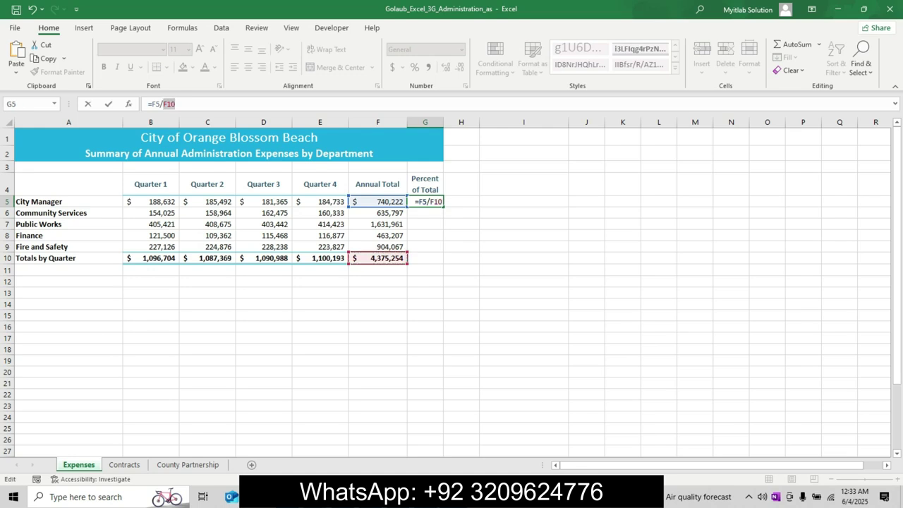
{"action": "key", "text": "F4"}
{"action": "key", "text": "Return"}
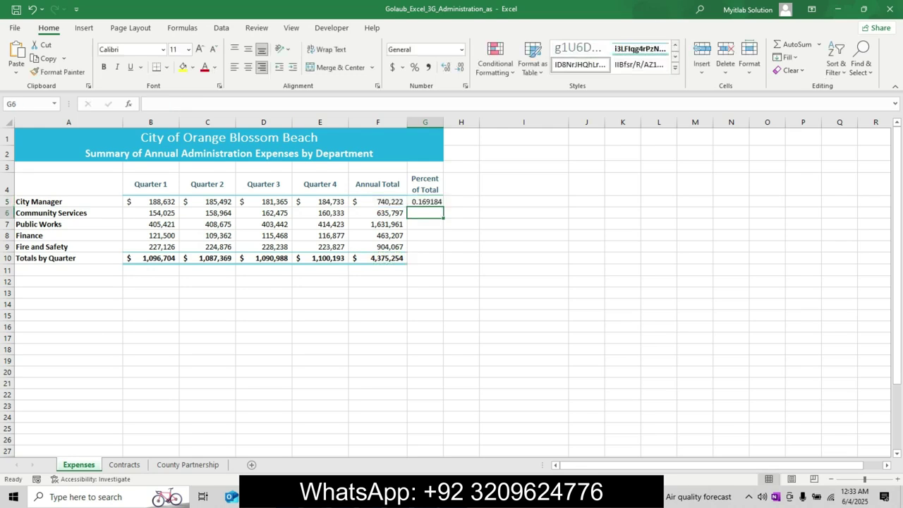
- Check the step 3 instruction in Word and format G5 on the Expenses worksheet with Percent Style and centered alignment
{"action": "key", "text": "alt+Tab"}
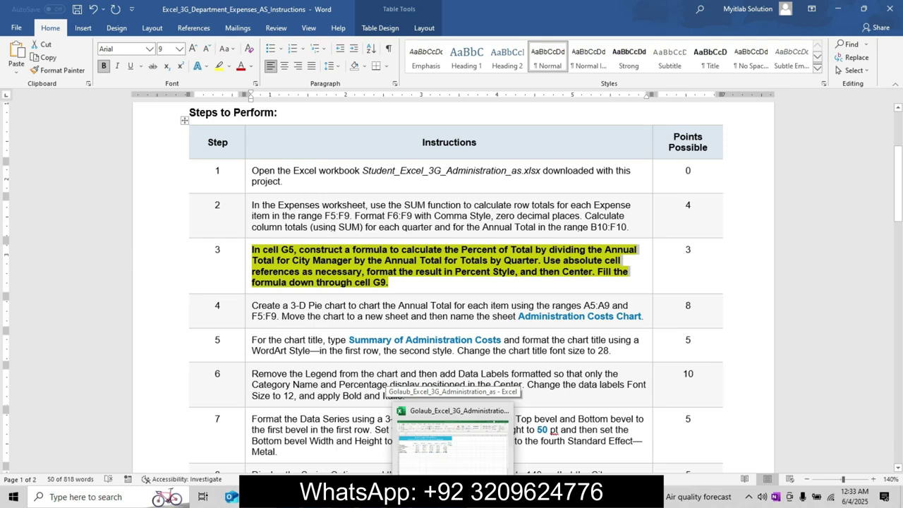
{"action": "left_click", "coordinate": [453, 452]}
{"action": "left_click", "coordinate": [425, 201]}
{"action": "left_click", "coordinate": [414, 67]}
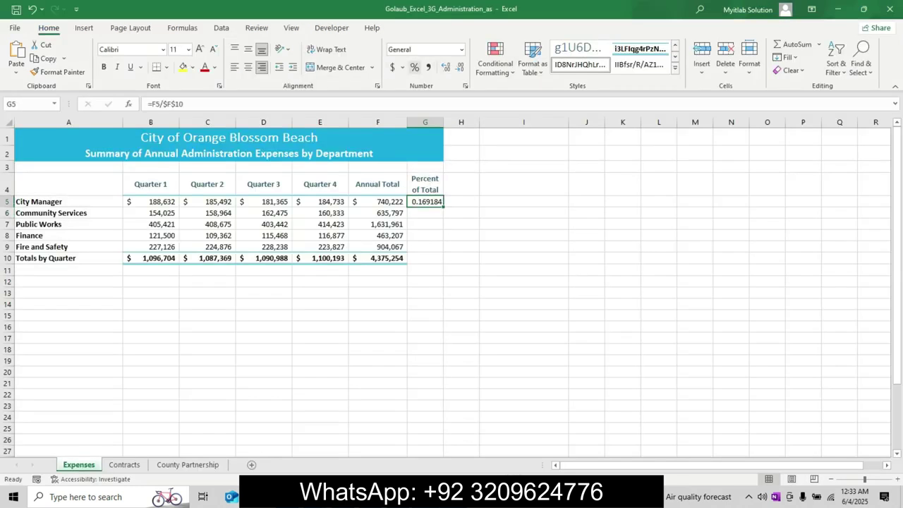
{"action": "key", "text": "alt+Tab"}
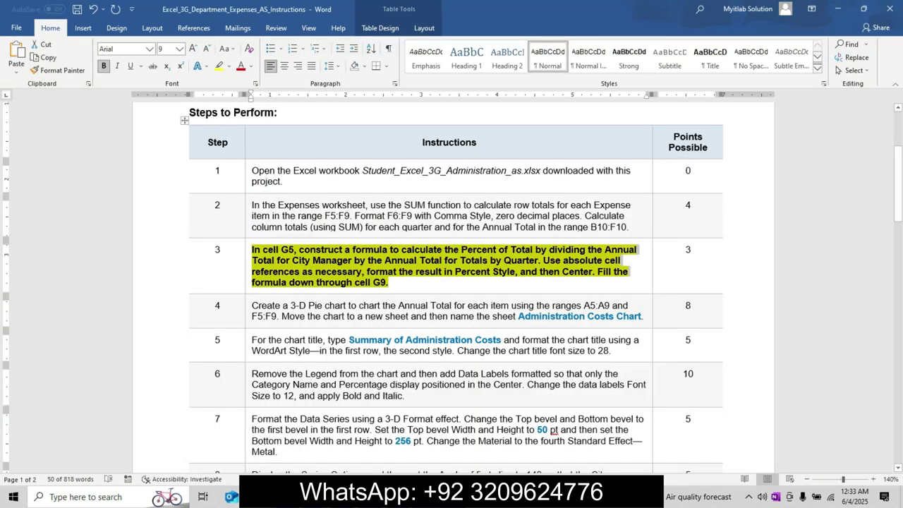
{"action": "mouse_move", "coordinate": [450, 497]}
{"action": "left_click", "coordinate": [453, 452]}
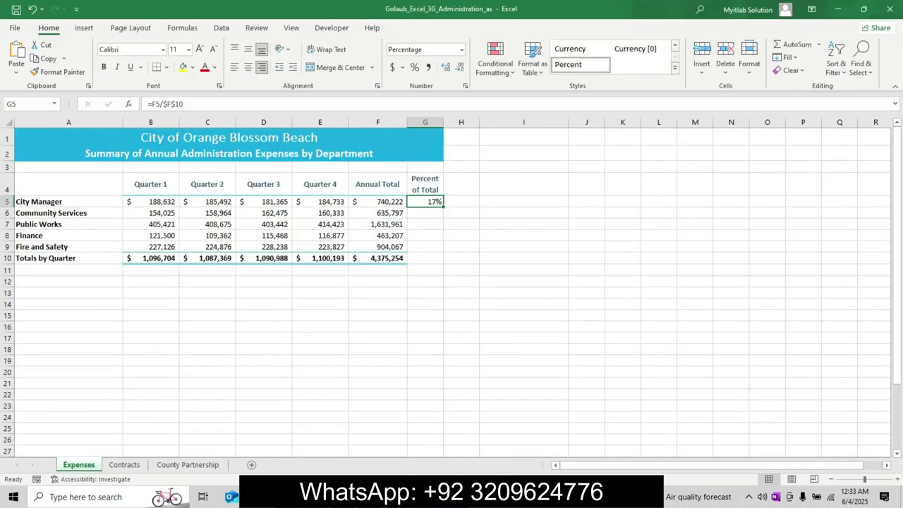
{"action": "left_click", "coordinate": [248, 67]}
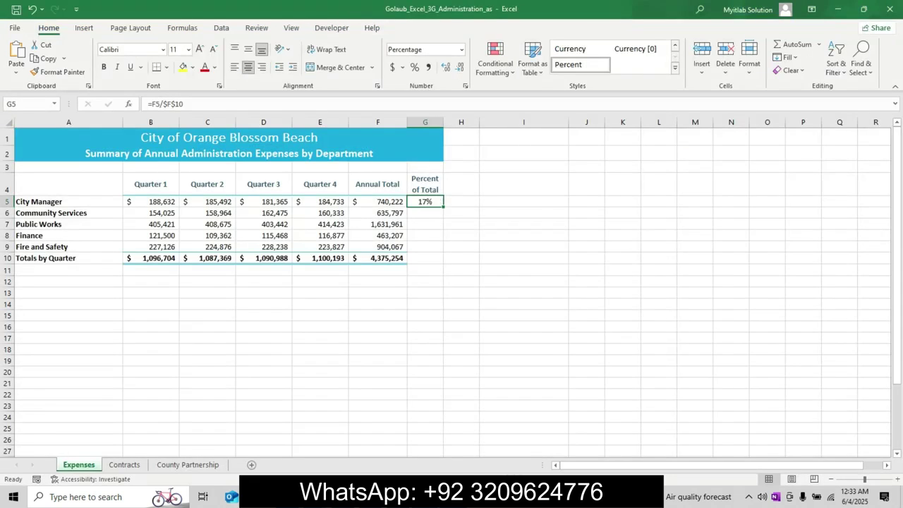
- Fill the percent of total formula from G5 down through G9
{"action": "key", "text": "alt+Tab"}
{"action": "key", "text": "alt+Tab"}
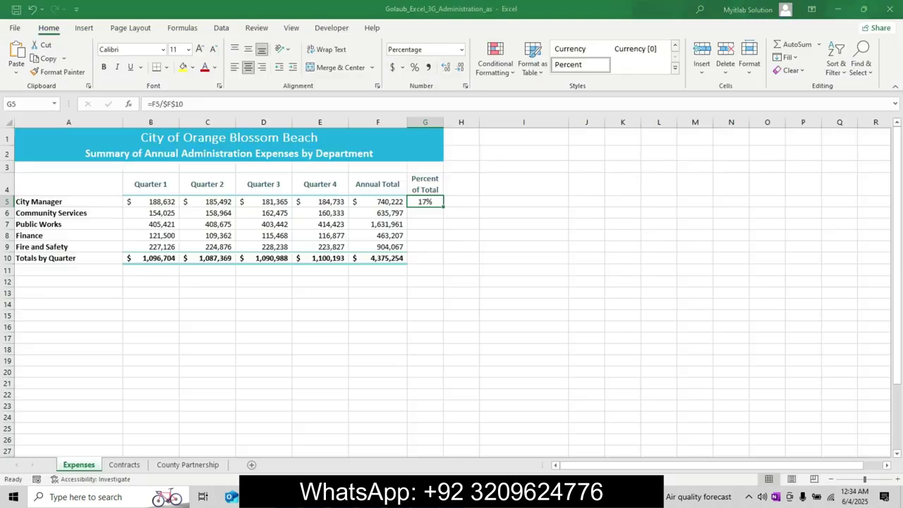
{"action": "left_click_drag", "start_coordinate": [441, 209], "coordinate": [444, 252]}
{"action": "left_click", "coordinate": [426, 202]}
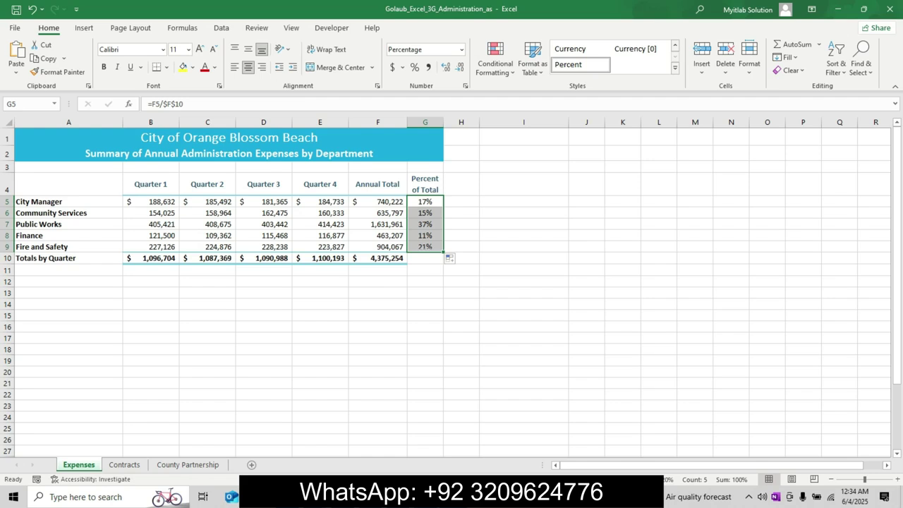
- Switch to the Word instructions and undo the accidental text replacement and the step 3 formatting
{"action": "key", "text": "alt+Tab"}
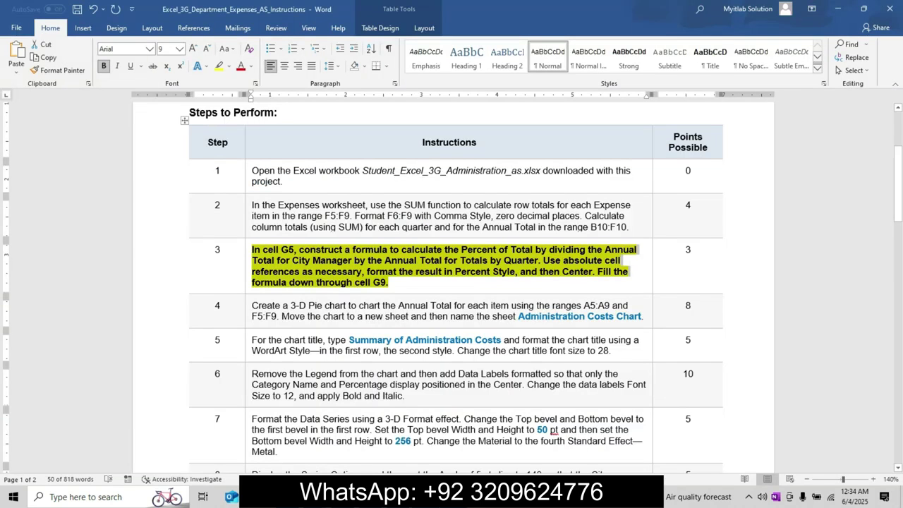
{"action": "key", "text": "ctrl+z"}
{"action": "type", "text": "z"}
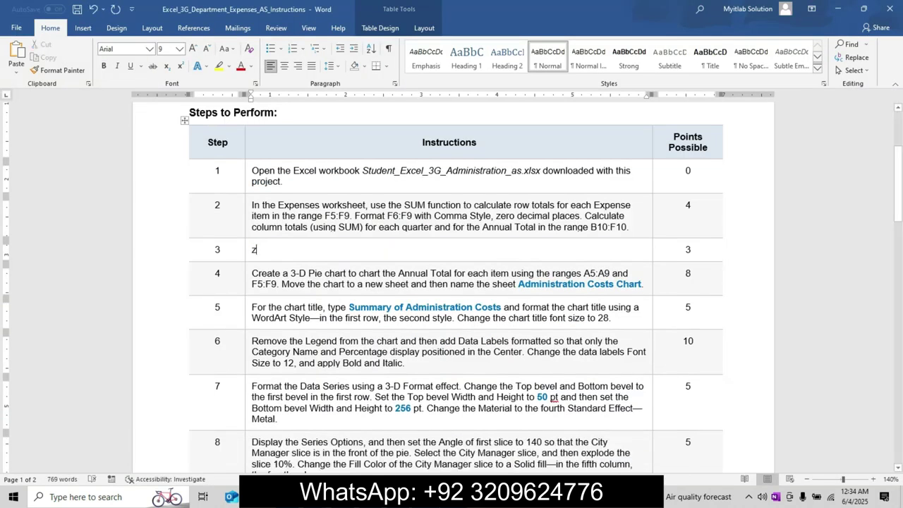
{"action": "key", "text": "ctrl+z"}
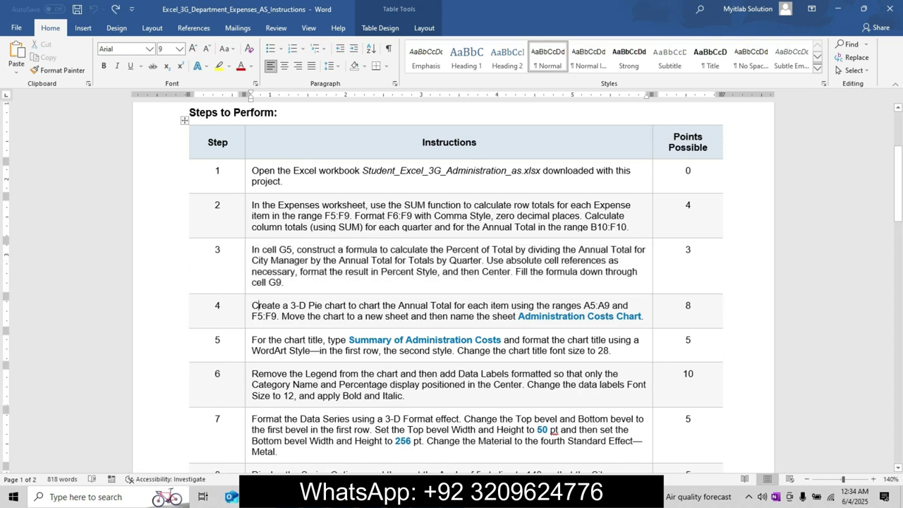
- Set the step 4 instruction to 11 pt bold text with yellow highlighting
{"action": "triple_click", "coordinate": [268, 305]}
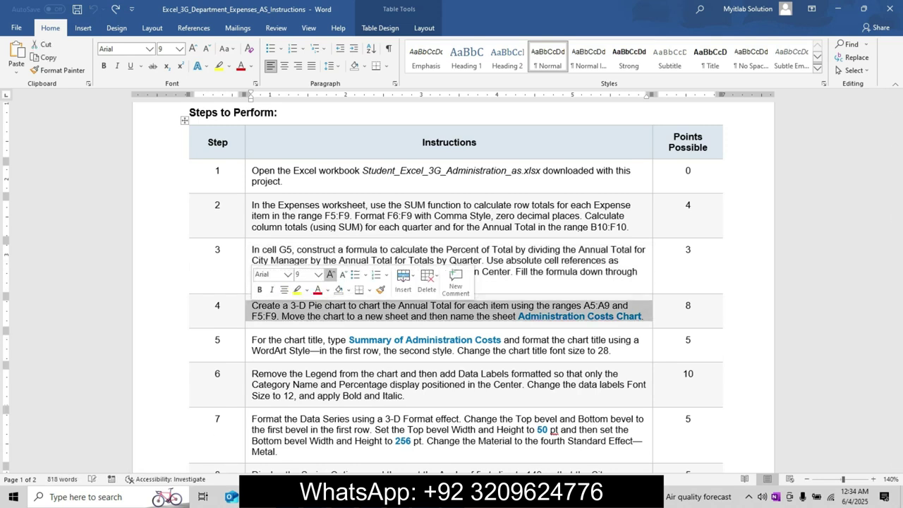
{"action": "left_click", "coordinate": [330, 274]}
{"action": "left_click", "coordinate": [330, 275]}
{"action": "left_click", "coordinate": [259, 289]}
{"action": "left_click", "coordinate": [297, 289]}
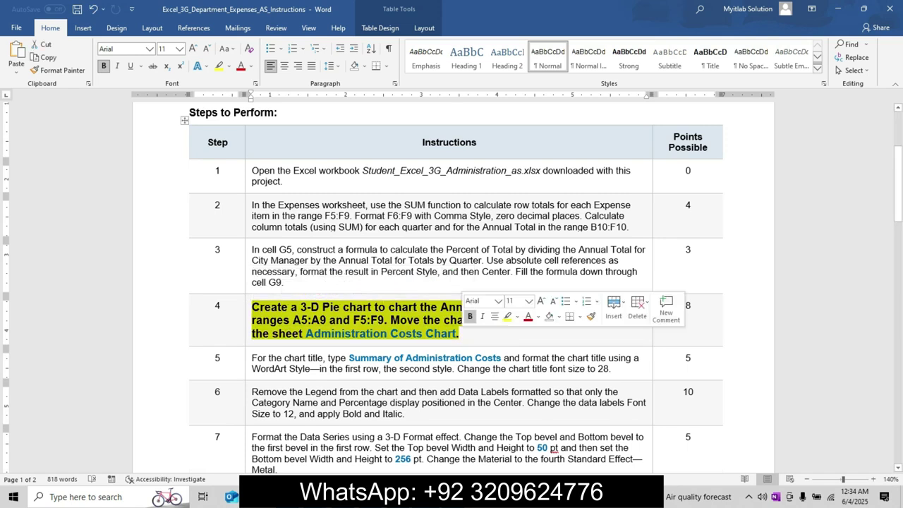
{"action": "left_click", "coordinate": [355, 321]}
- Copy the range reference A5:A9 from step 4 in Word and use it to select the department names in Excel
{"action": "left_click_drag", "start_coordinate": [293, 321], "coordinate": [329, 321]}
{"action": "key", "text": "ctrl+c"}
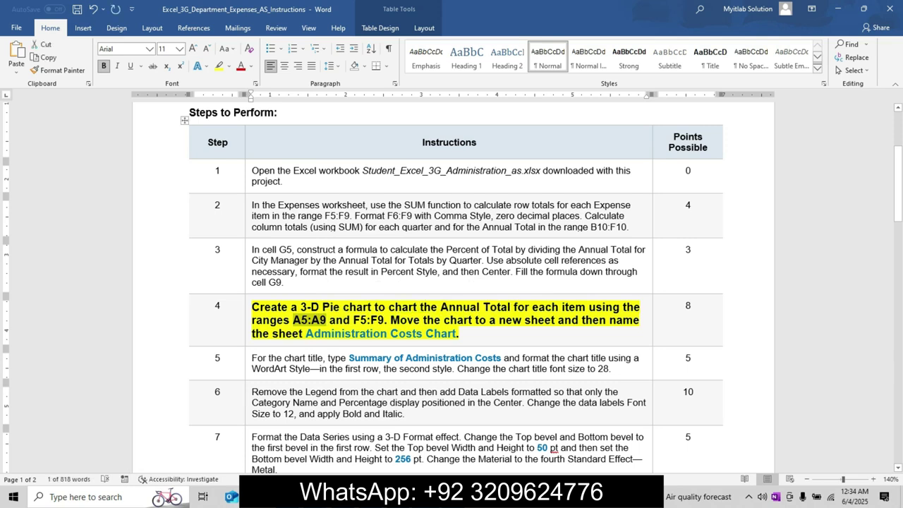
{"action": "key", "text": "alt+Tab"}
{"action": "left_click", "coordinate": [378, 337]}
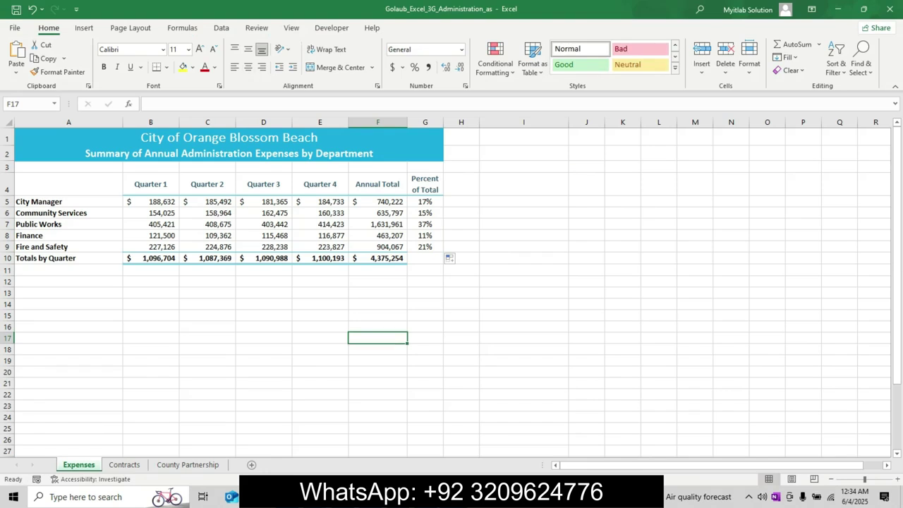
{"action": "key", "text": "alt+Tab"}
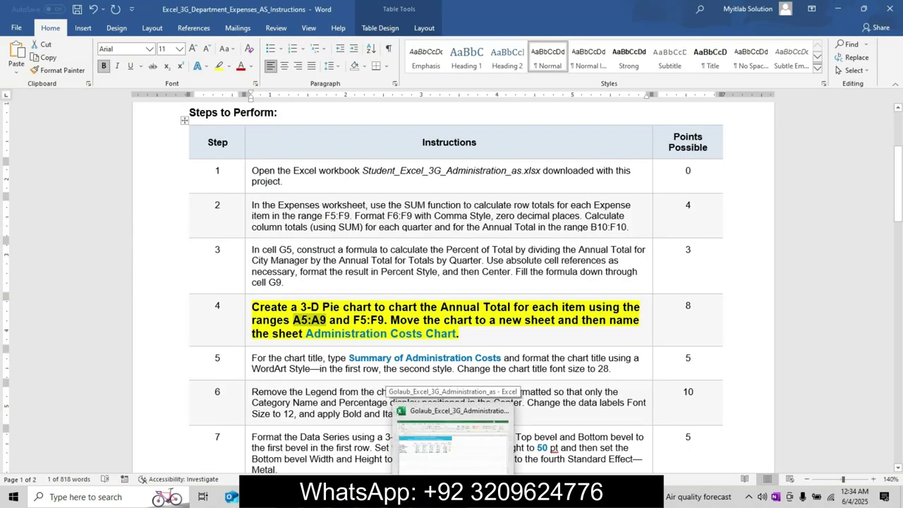
{"action": "left_click", "coordinate": [453, 445]}
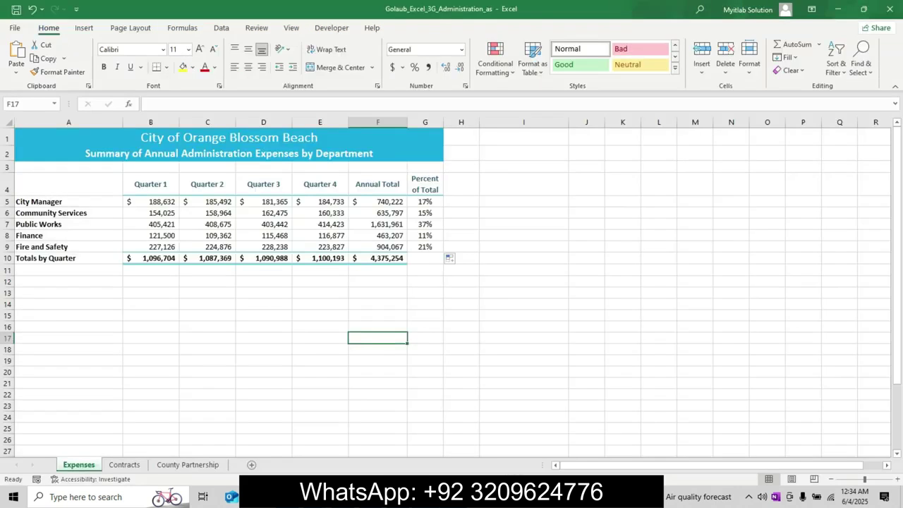
{"action": "left_click", "coordinate": [25, 104]}
{"action": "key", "text": "ctrl+v"}
{"action": "key", "text": "Return"}
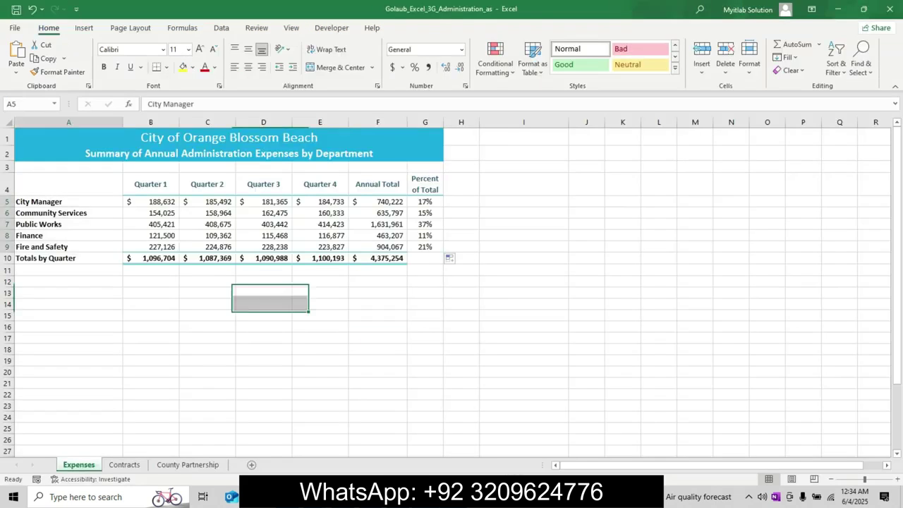
- Copy the range reference F5:F9 from step 4 in Word and use it to add the annual totals to the selection in Excel
{"action": "key", "text": "alt+Tab"}
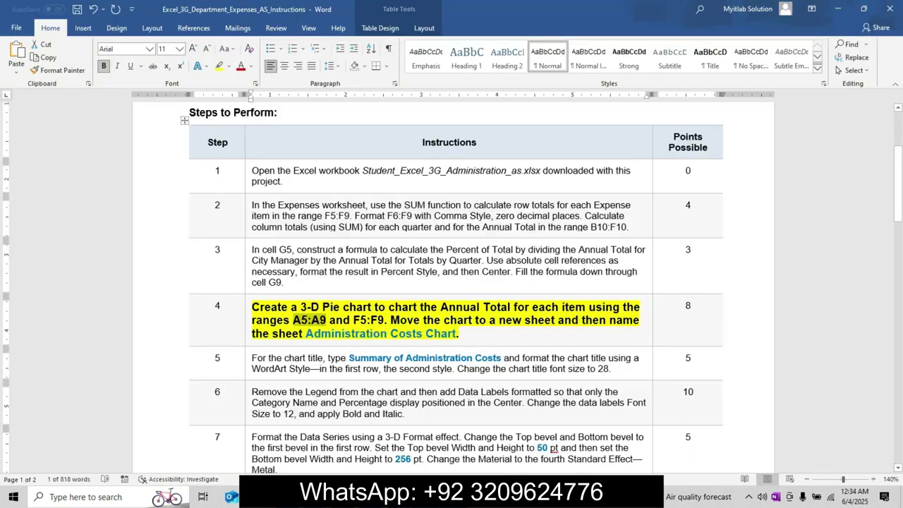
{"action": "left_click_drag", "start_coordinate": [353, 320], "coordinate": [385, 320]}
{"action": "key", "text": "ctrl+c"}
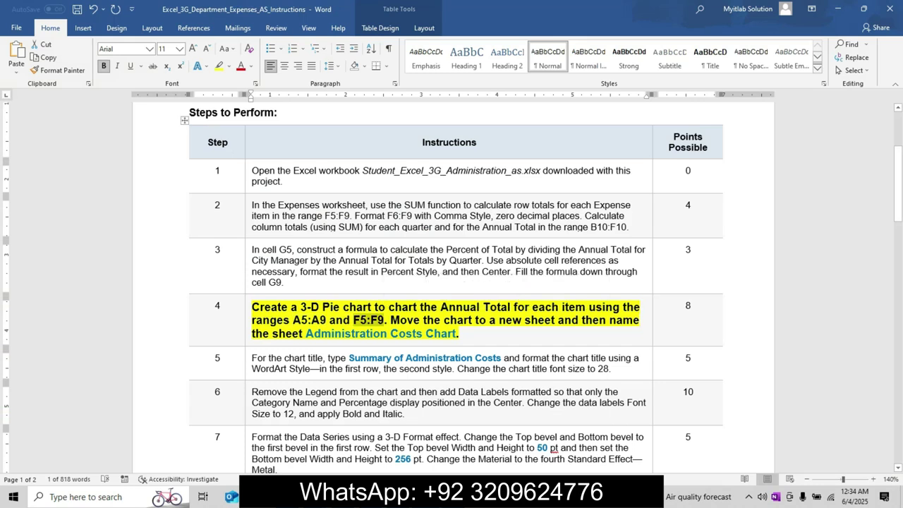
{"action": "key", "text": "alt+Tab"}
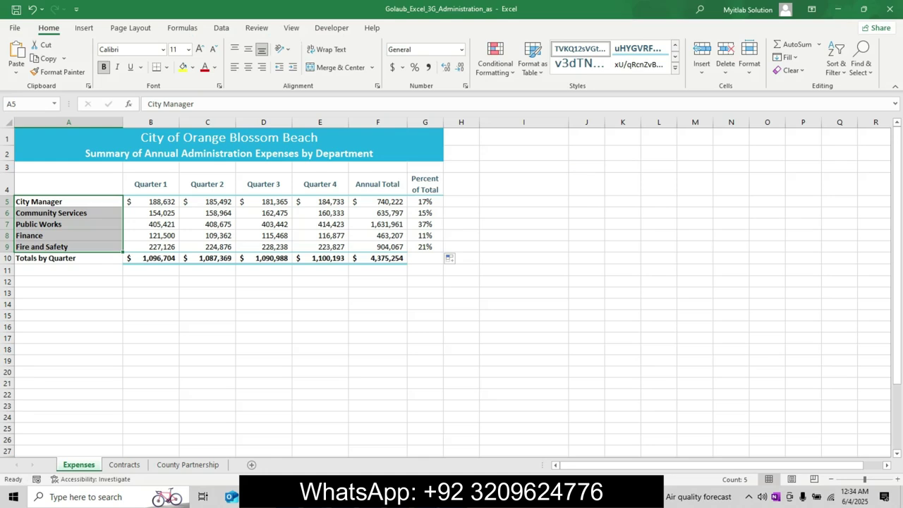
{"action": "left_click", "coordinate": [27, 103]}
{"action": "key", "text": "ctrl+v"}
{"action": "key", "text": "ctrl+Return"}
- Check step 4 in Word, return to Excel, and insert a 3-D pie chart from the selected department names and annual totals
{"action": "key", "text": "alt+Tab"}
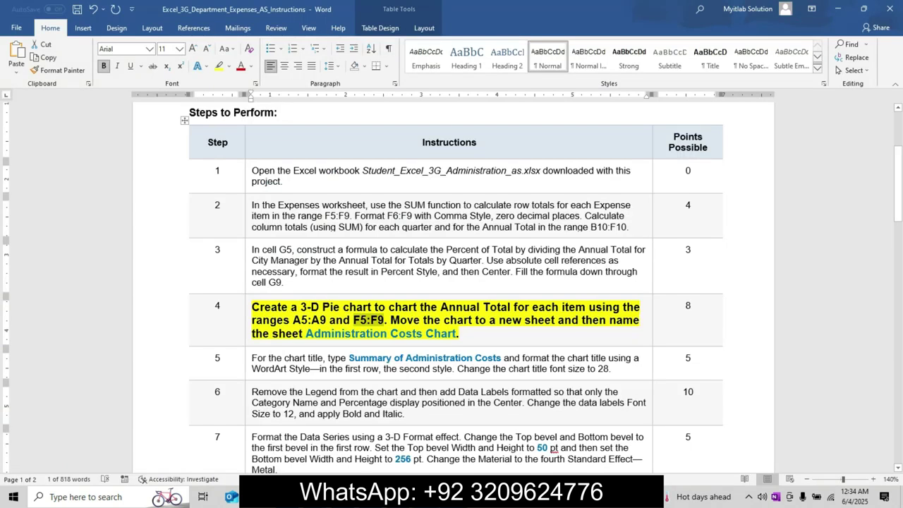
{"action": "left_click", "coordinate": [455, 497]}
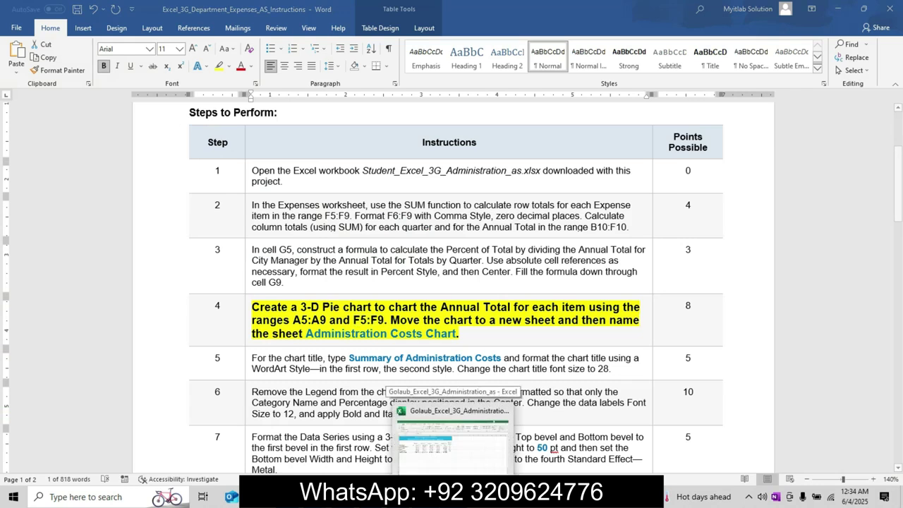
{"action": "left_click", "coordinate": [84, 28]}
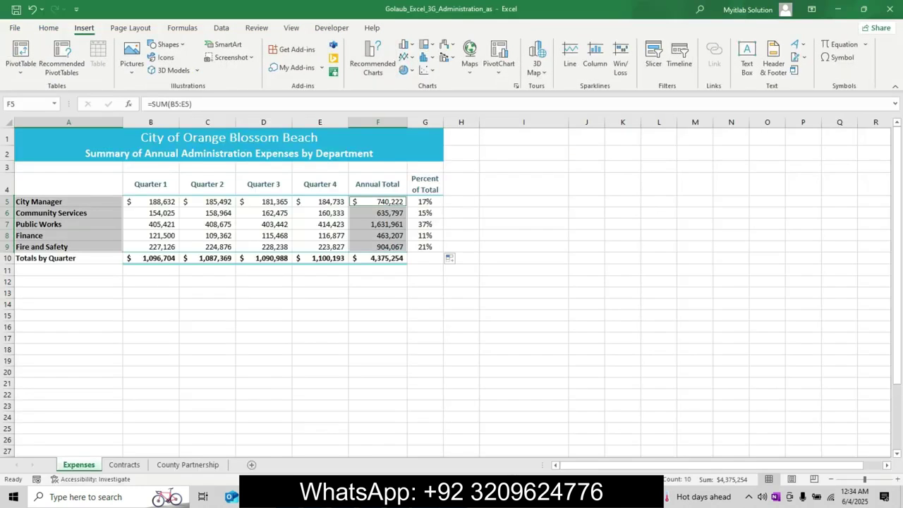
{"action": "left_click", "coordinate": [408, 70]}
{"action": "left_click", "coordinate": [414, 163]}
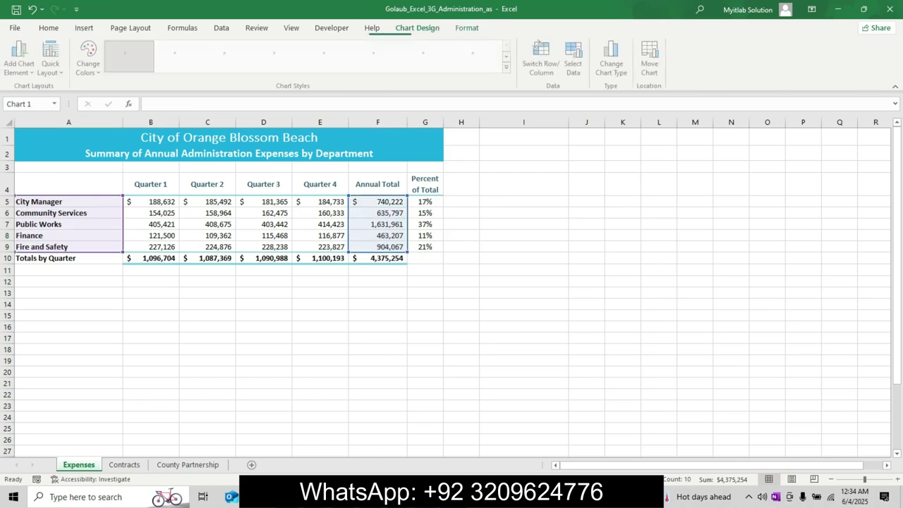
- Copy the sheet name from step 4 in Word and move the Excel pie chart to a new sheet named Administration Costs Chart
{"action": "left_click", "coordinate": [428, 496]}
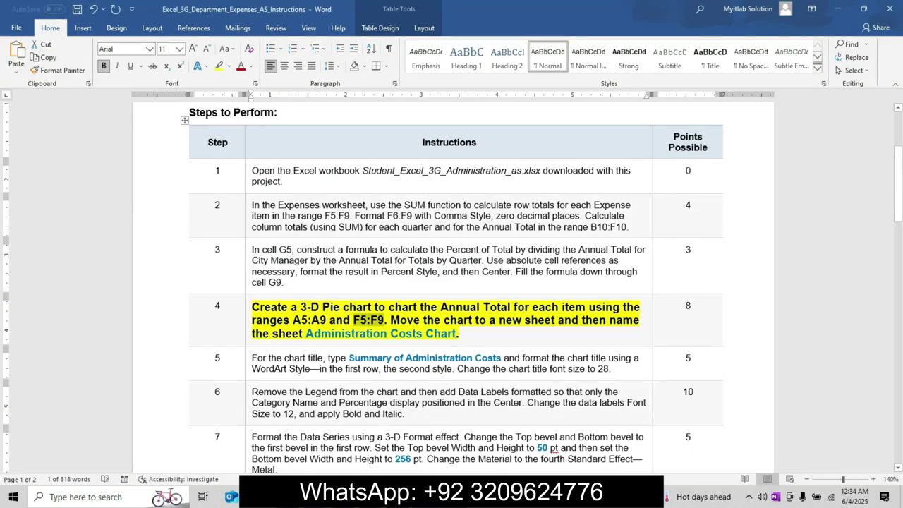
{"action": "left_click_drag", "start_coordinate": [307, 333], "coordinate": [457, 333]}
{"action": "key", "text": "ctrl+c"}
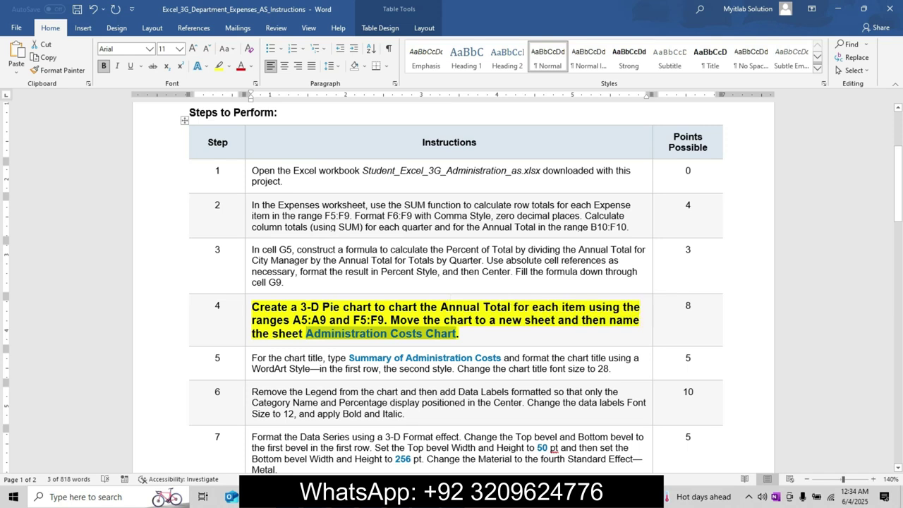
{"action": "left_click", "coordinate": [455, 497]}
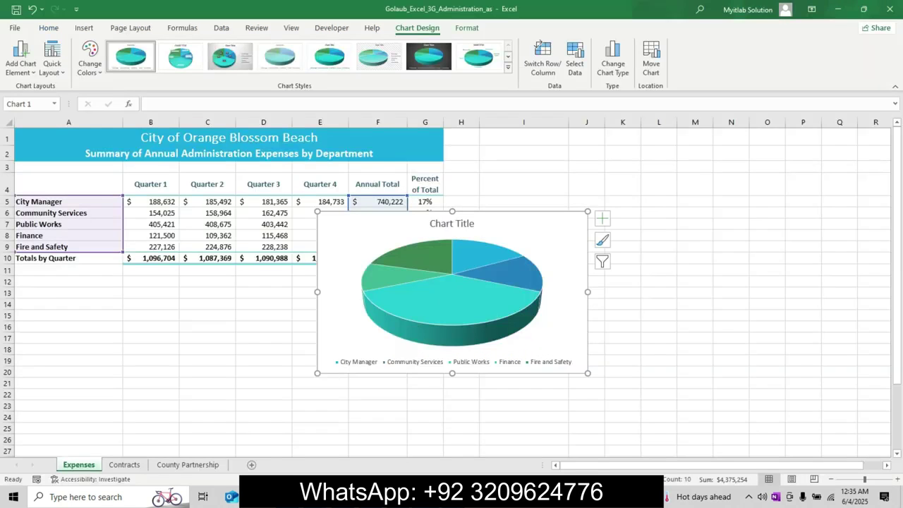
{"action": "left_click", "coordinate": [651, 60]}
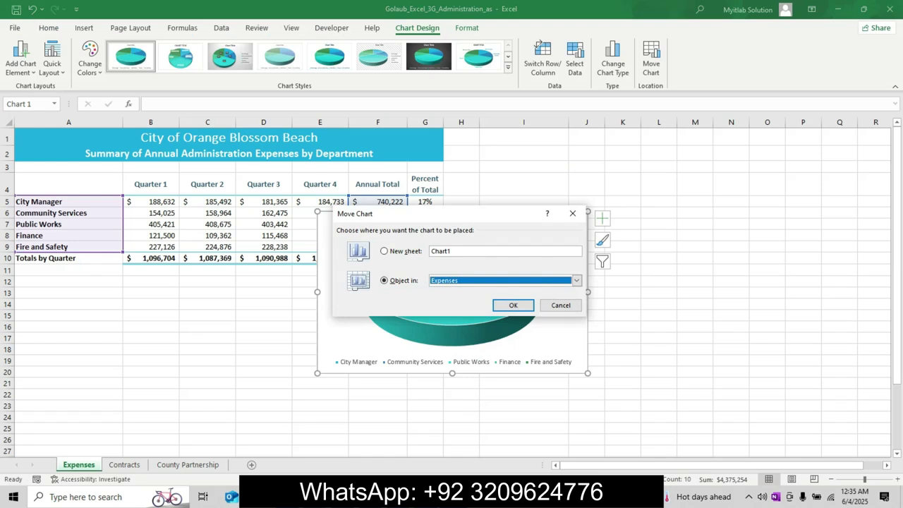
{"action": "key", "text": "alt+s"}
{"action": "key", "text": "ctrl+v"}
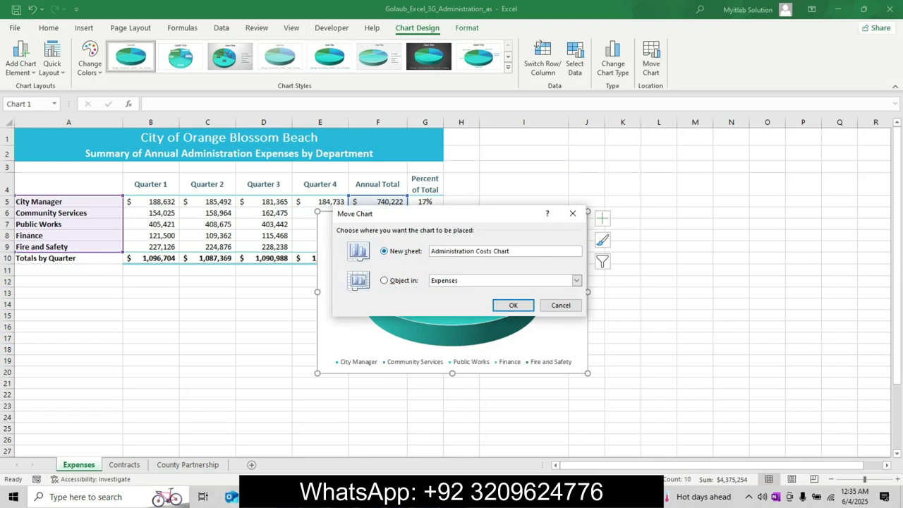
{"action": "key", "text": "Return"}
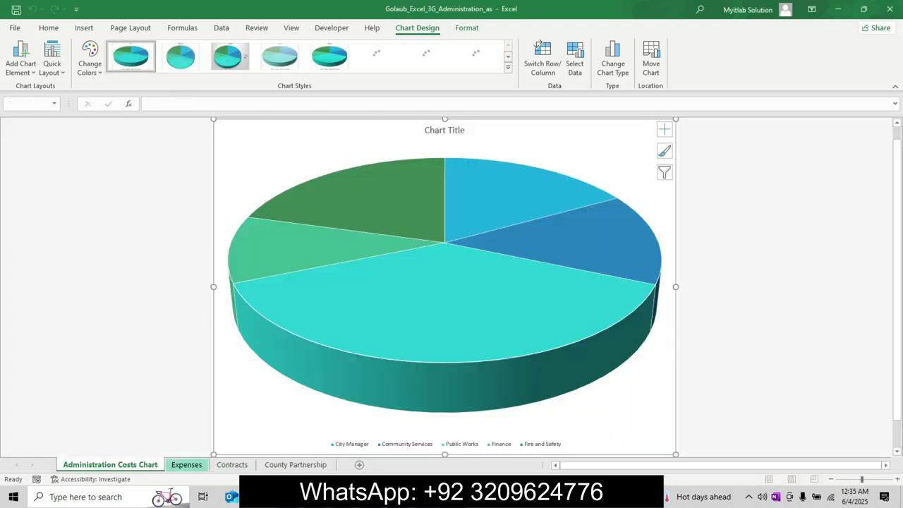
- Switch to the Word instructions and undo the font size, bold and highlight formatting of step 4
{"action": "key", "text": "alt+Tab"}
{"action": "key", "text": "ctrl+z"}
{"action": "key", "text": "ctrl+z"}
{"action": "key", "text": "ctrl+z"}
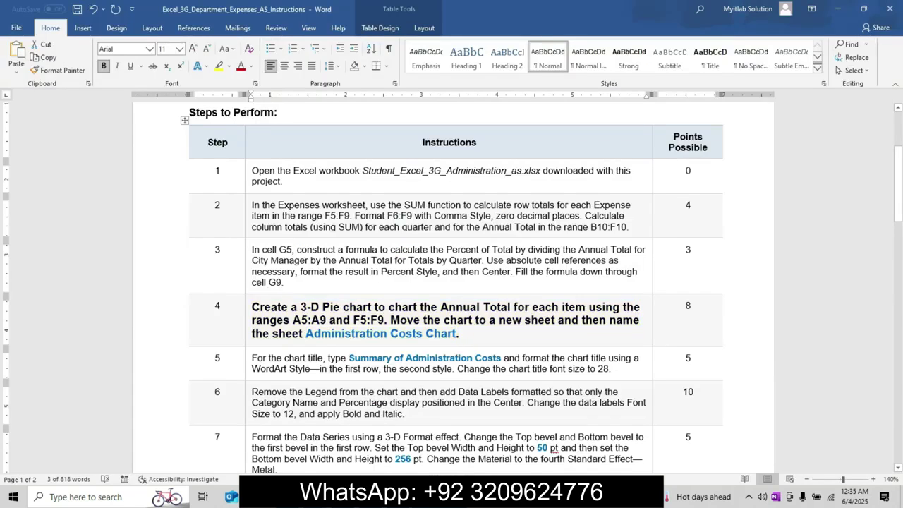
- Set the step 5 instruction to 11 pt bold text with yellow highlighting
{"action": "left_click_drag", "start_coordinate": [898, 184], "coordinate": [897, 227]}
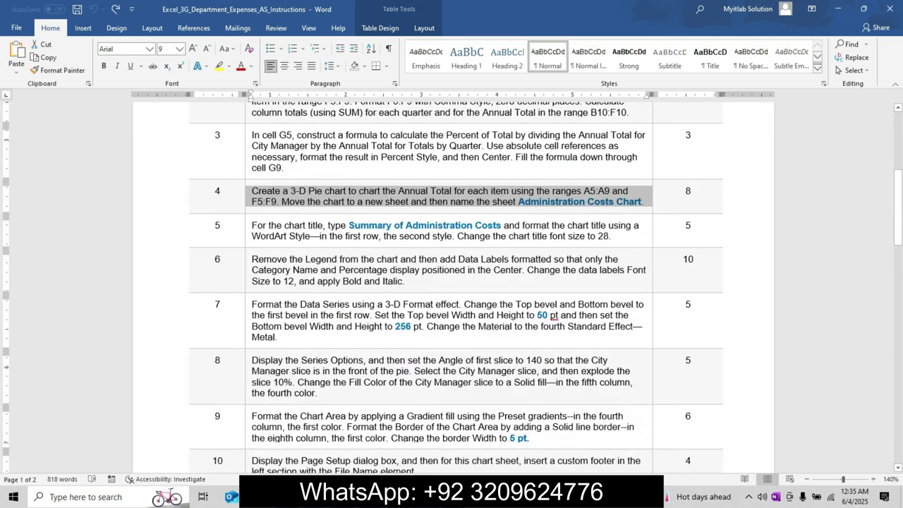
{"action": "left_click_drag", "start_coordinate": [249, 199], "coordinate": [248, 231]}
{"action": "left_click", "coordinate": [248, 231]}
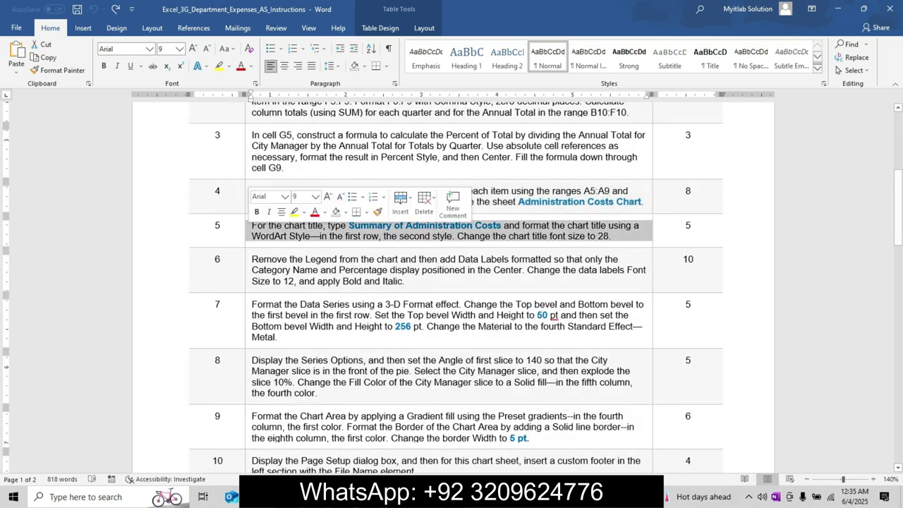
{"action": "left_click", "coordinate": [328, 197]}
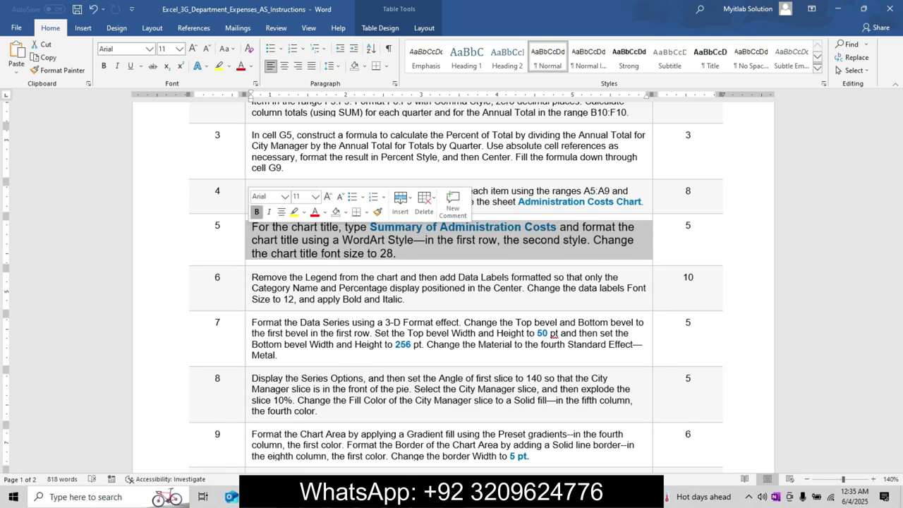
{"action": "left_click", "coordinate": [257, 212]}
{"action": "left_click", "coordinate": [294, 212]}
{"action": "left_click", "coordinate": [457, 254]}
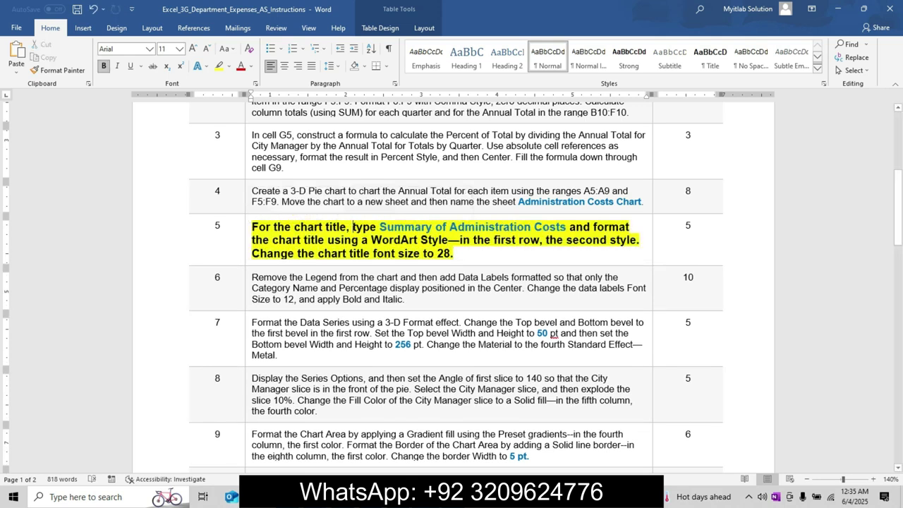
- Copy "Summary of Administration Costs" from step 5 in Word and paste it as the pie chart's title in Excel
{"action": "left_click_drag", "start_coordinate": [379, 227], "coordinate": [568, 226]}
{"action": "key", "text": "ctrl+c"}
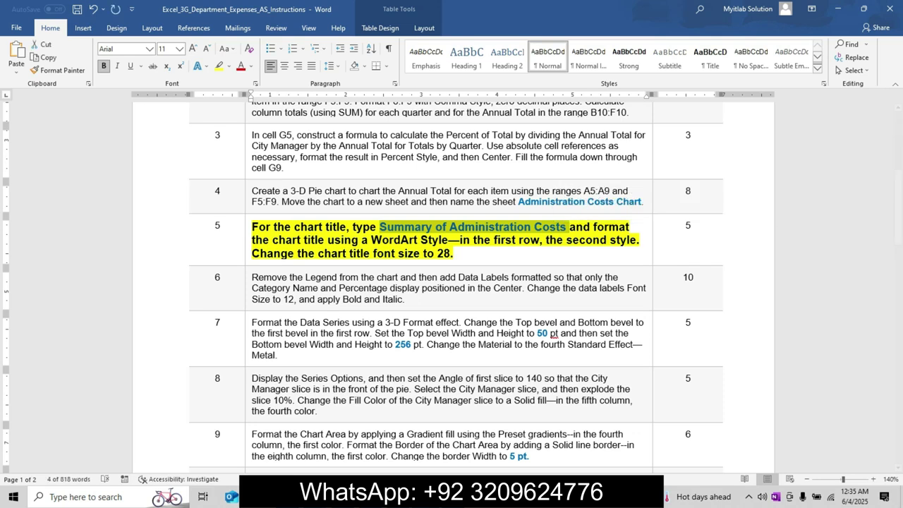
{"action": "key", "text": "alt+Tab"}
{"action": "left_click", "coordinate": [444, 129]}
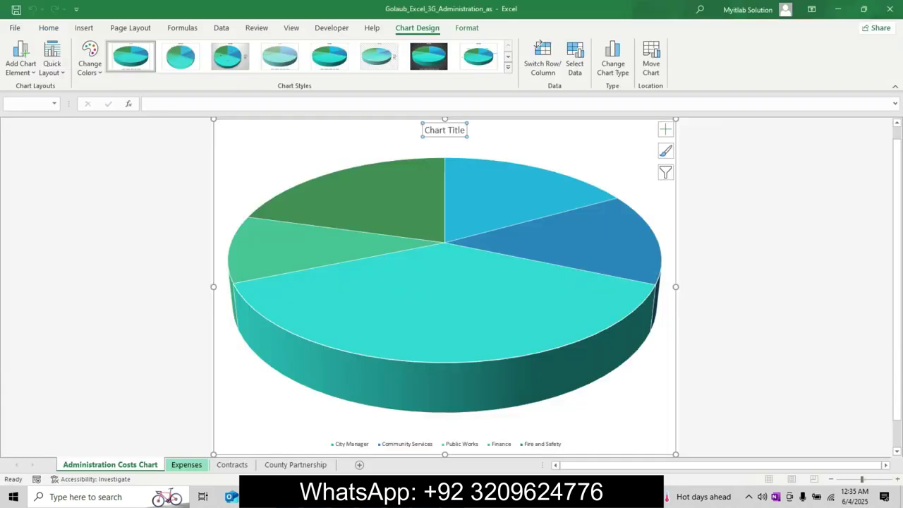
{"action": "left_click", "coordinate": [442, 104]}
{"action": "key", "text": "ctrl+v"}
{"action": "key", "text": "Return"}
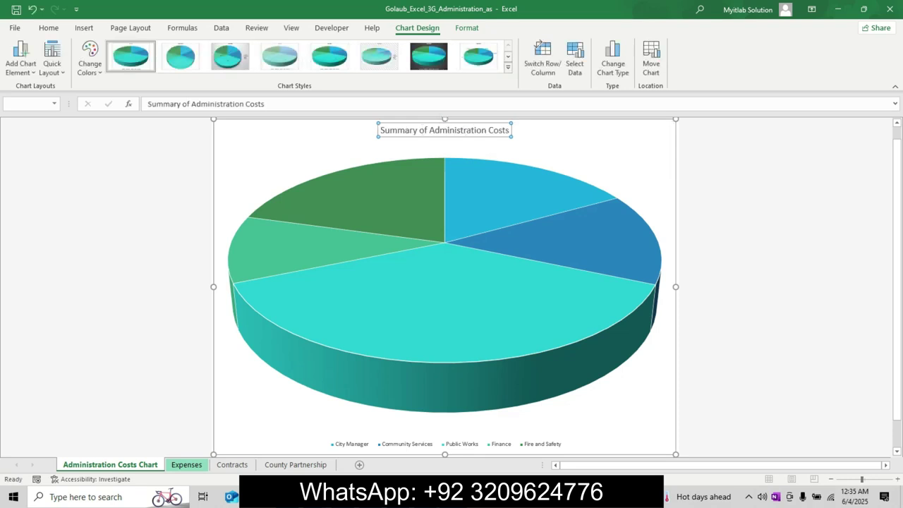
- Review the chart title's WordArt and font size requirements in step 5 in Word, then return to the Excel chart
{"action": "key", "text": "alt+Tab"}
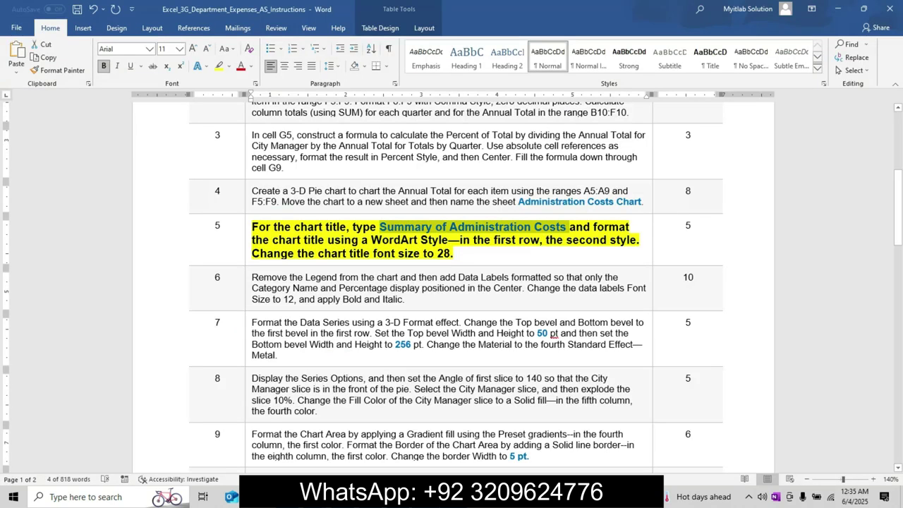
{"action": "left_click_drag", "start_coordinate": [594, 228], "coordinate": [608, 254]}
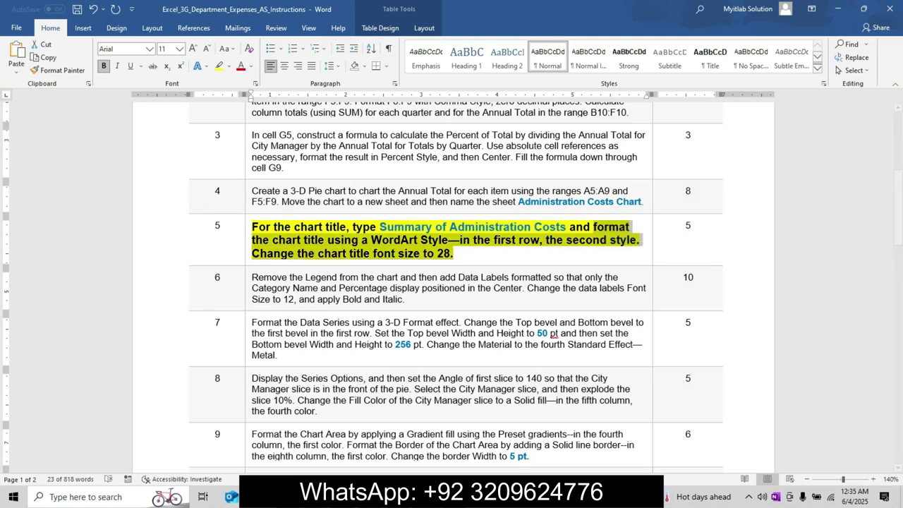
{"action": "mouse_move", "coordinate": [453, 497]}
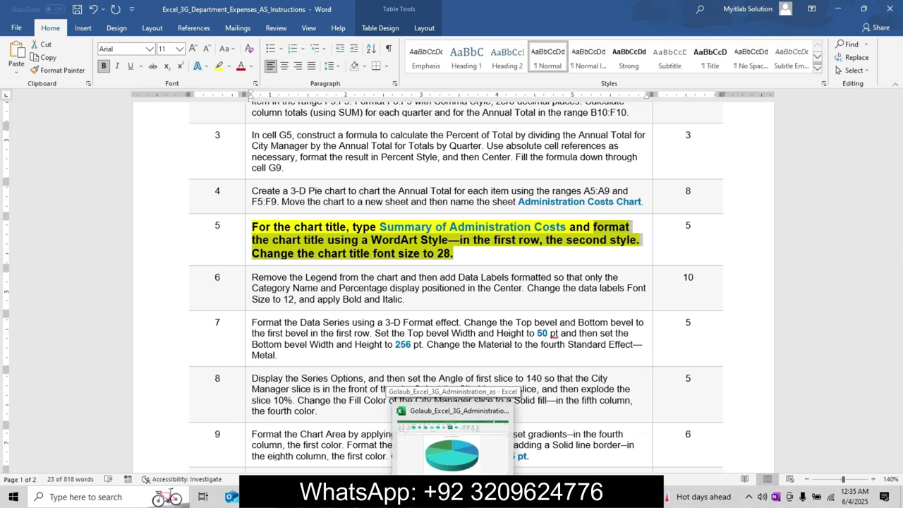
{"action": "left_click", "coordinate": [452, 444]}
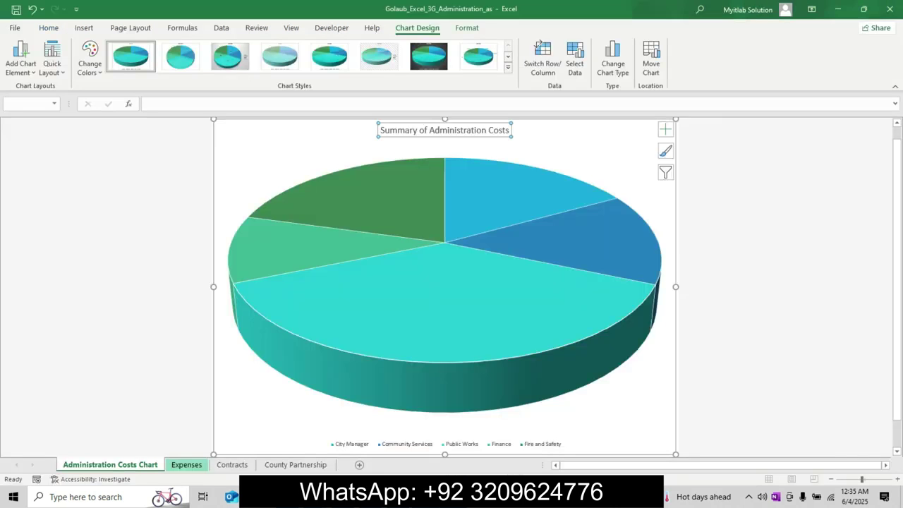
{"action": "key", "text": "alt+Tab"}
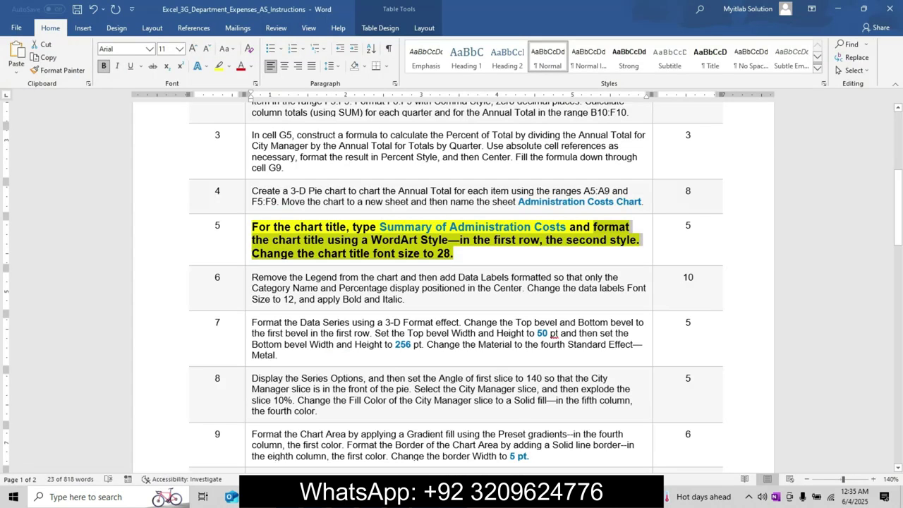
{"action": "left_click", "coordinate": [452, 438]}
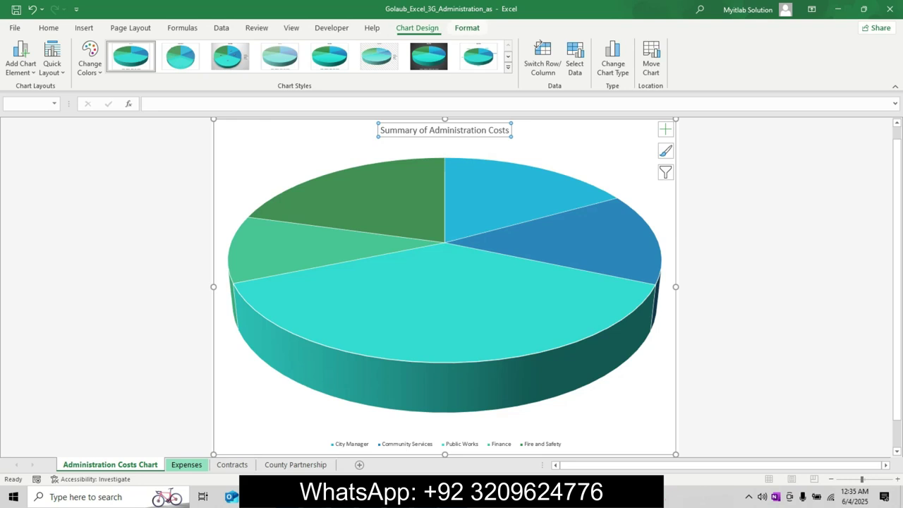
- Apply the second WordArt style in the first row, Fill: Turquoise, Accent color 1; Shadow, to the chart title, rechecking step 5 in Word
{"action": "left_click", "coordinate": [467, 27]}
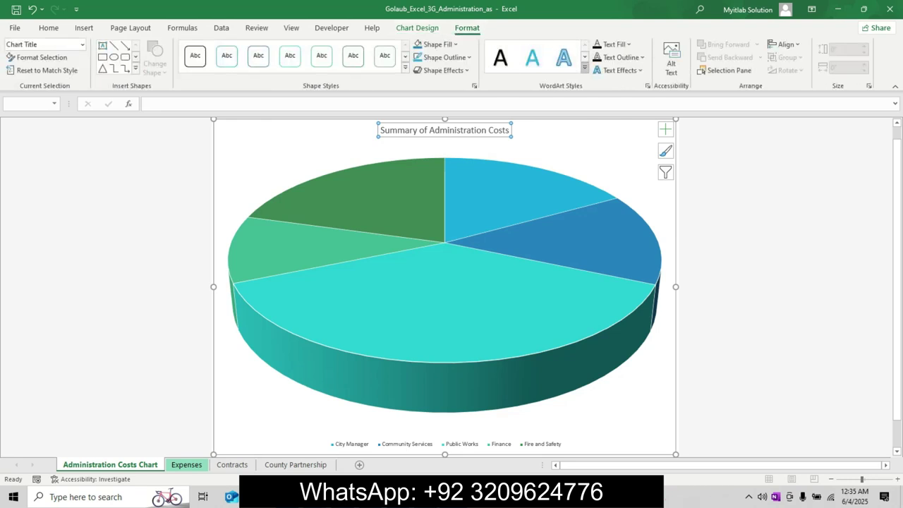
{"action": "left_click", "coordinate": [585, 68]}
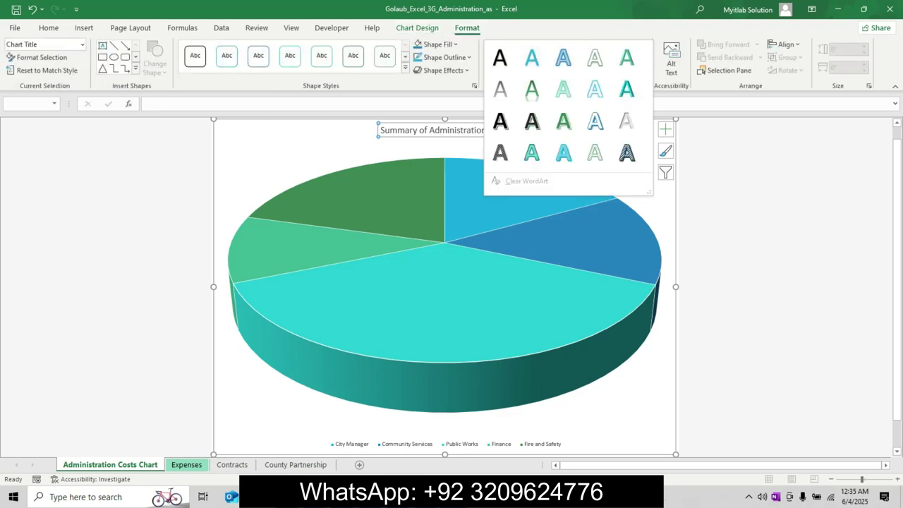
{"action": "key", "text": "alt+Tab"}
{"action": "mouse_move", "coordinate": [454, 497]}
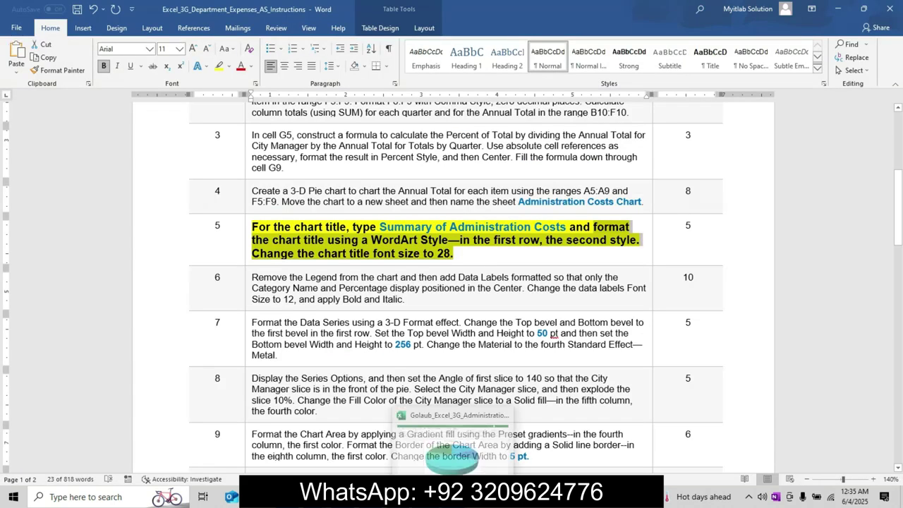
{"action": "left_click", "coordinate": [455, 438]}
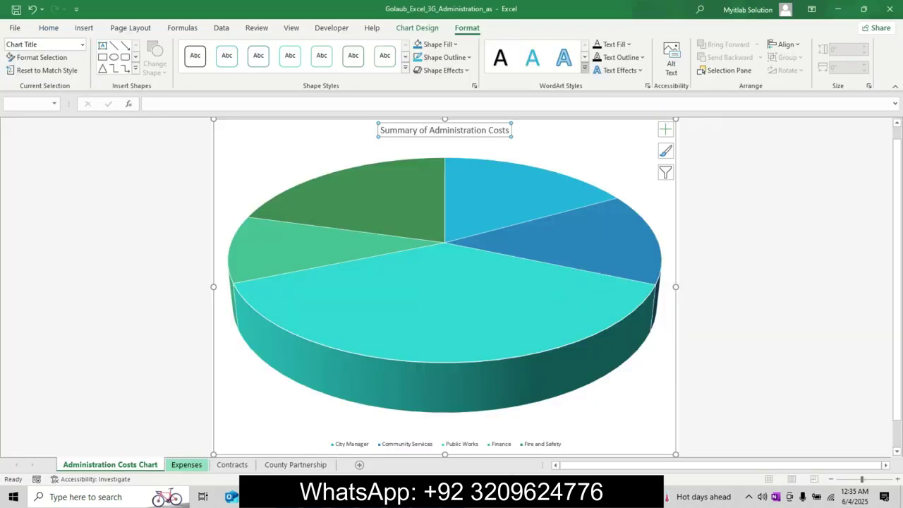
{"action": "left_click", "coordinate": [584, 68]}
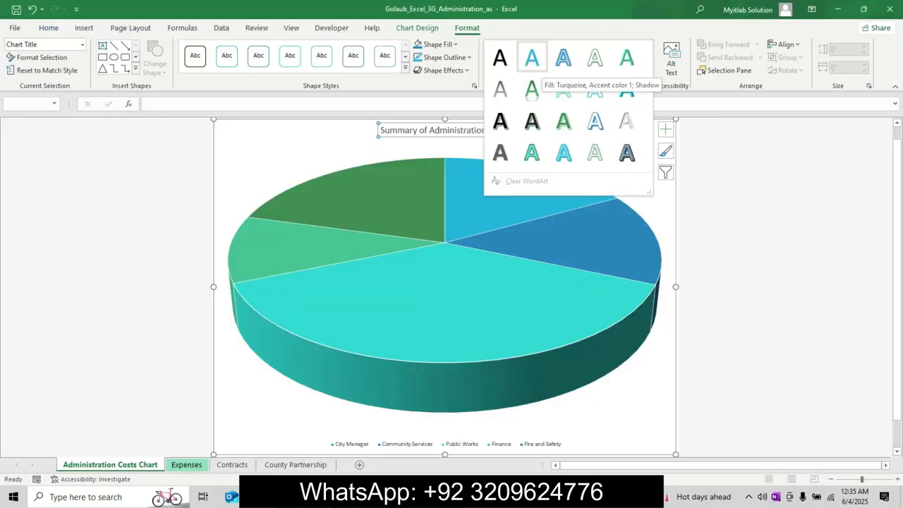
{"action": "left_click", "coordinate": [531, 57]}
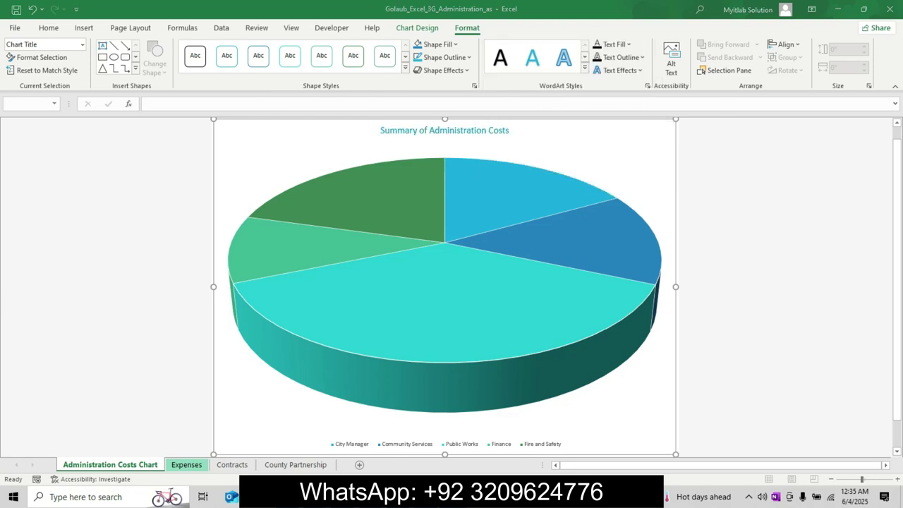
- Set the chart title's font size to 28, rechecking the step 5 requirement in Word
{"action": "key", "text": "alt+Tab"}
{"action": "key", "text": "alt+Tab"}
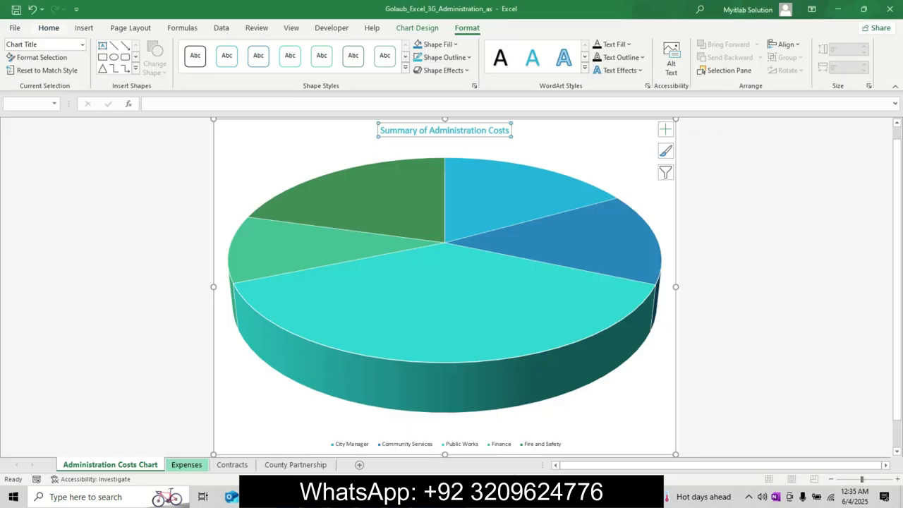
{"action": "left_click", "coordinate": [48, 28]}
{"action": "left_click", "coordinate": [188, 49]}
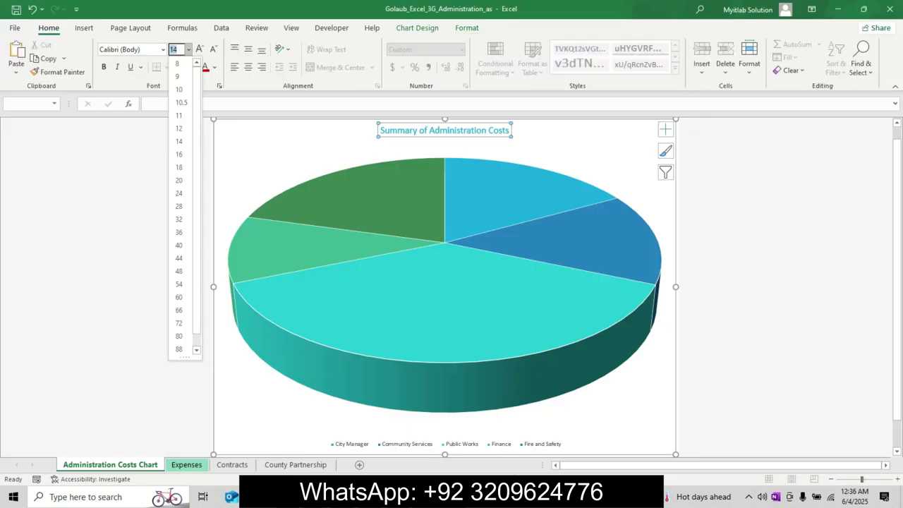
{"action": "left_click", "coordinate": [179, 206]}
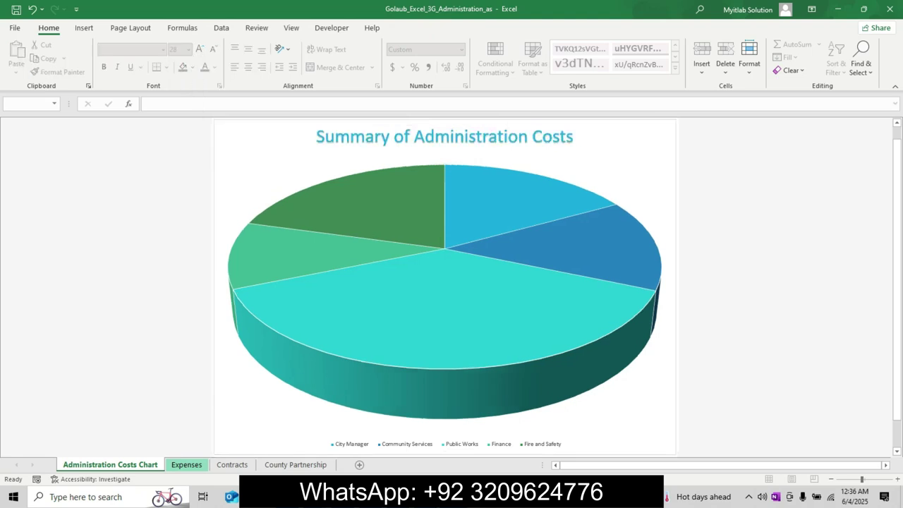
- Switch to Word and format the step 6 instruction as 11 pt bold text with yellow highlighting
{"action": "key", "text": "alt+Tab"}
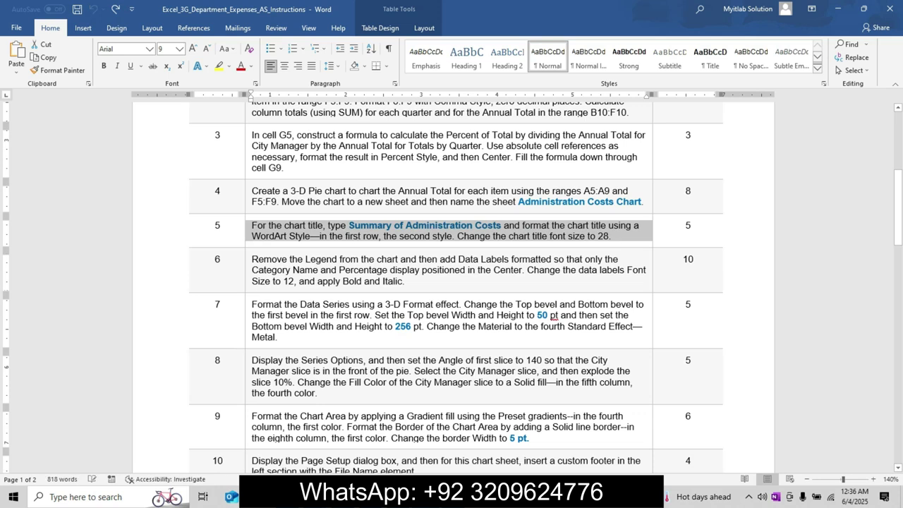
{"action": "left_click", "coordinate": [249, 271]}
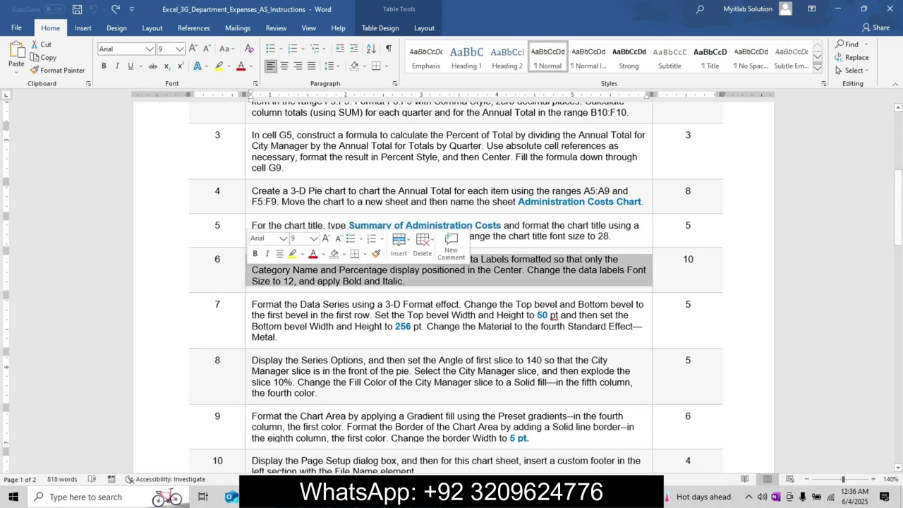
{"action": "left_click", "coordinate": [326, 238]}
{"action": "left_click", "coordinate": [325, 238]}
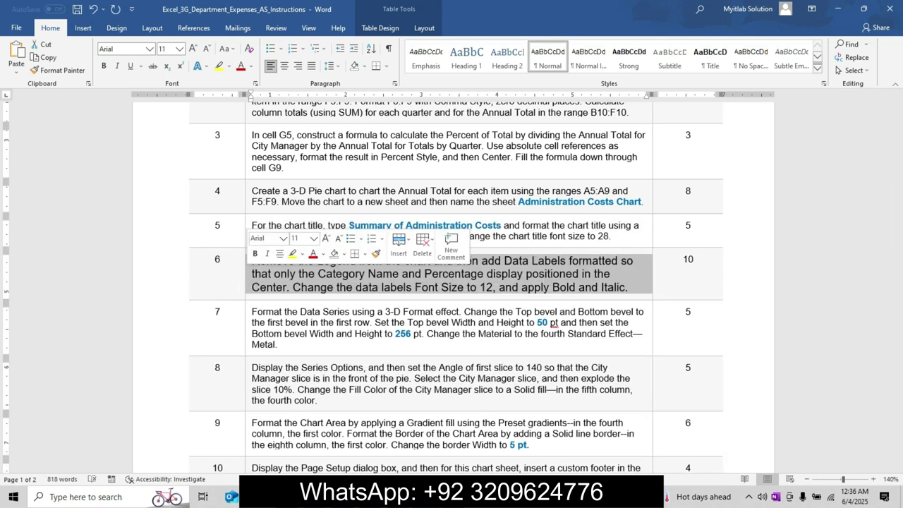
{"action": "left_click", "coordinate": [255, 253]}
{"action": "left_click", "coordinate": [273, 287]}
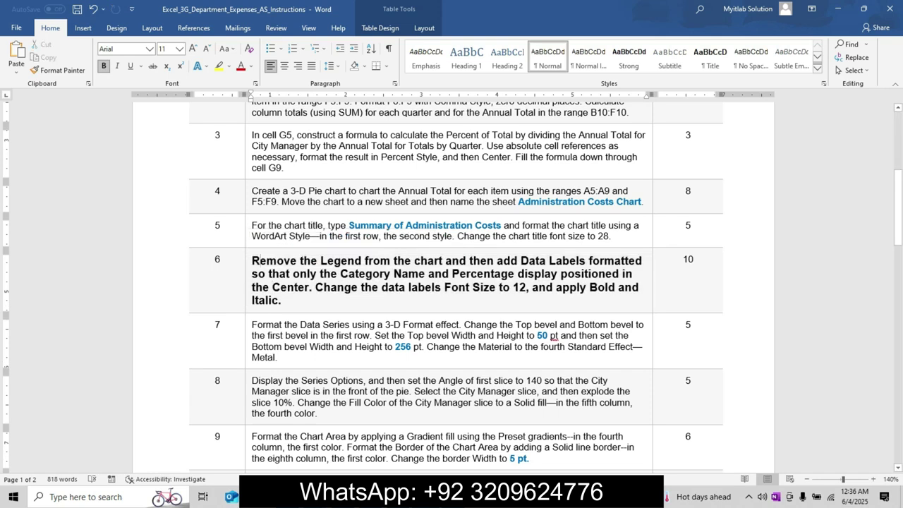
{"action": "left_click_drag", "start_coordinate": [245, 271], "coordinate": [250, 272]}
{"action": "key", "text": "ctrl+z"}
{"action": "left_click", "coordinate": [248, 272]}
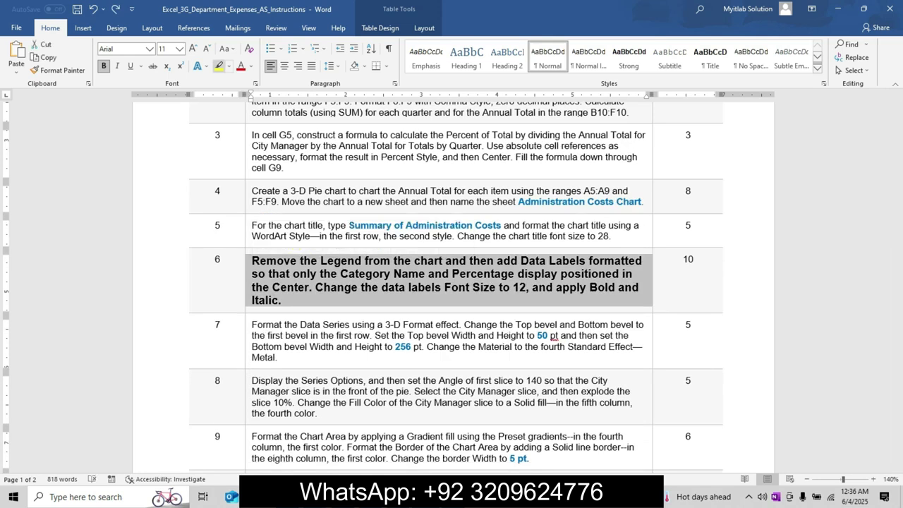
{"action": "left_click", "coordinate": [219, 66]}
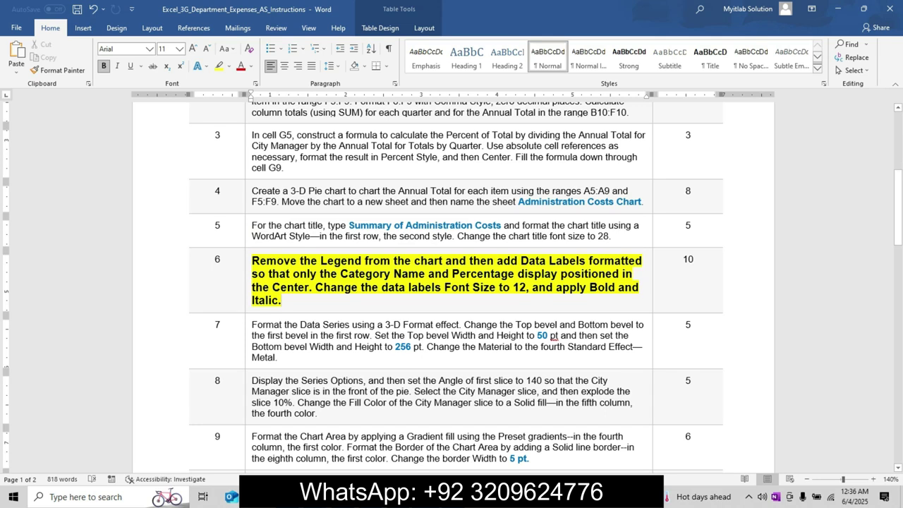
{"action": "key", "text": "alt"}
{"action": "left_click_drag", "start_coordinate": [253, 261], "coordinate": [286, 303]}
- Return to Excel and remove the legend from the pie chart, checking step 6 in Word
{"action": "key", "text": "alt+Tab"}
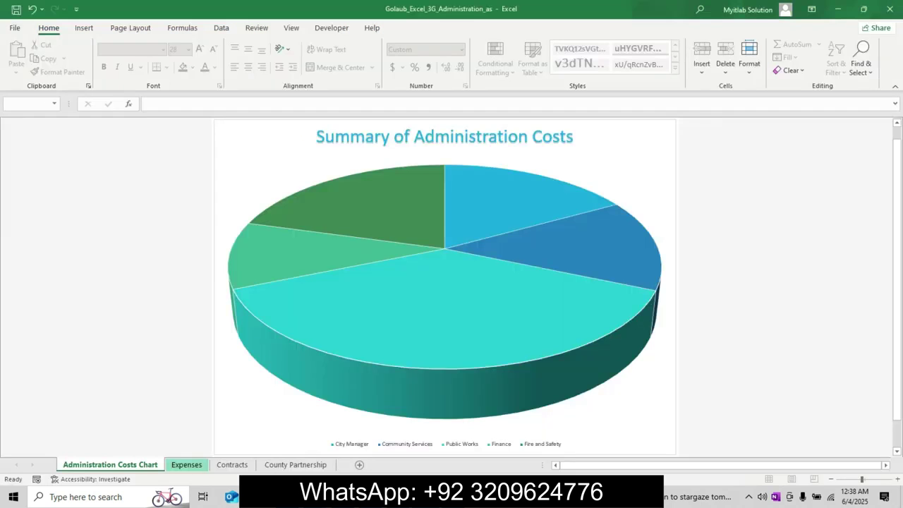
{"action": "left_click", "coordinate": [664, 131]}
{"action": "left_click", "coordinate": [666, 129]}
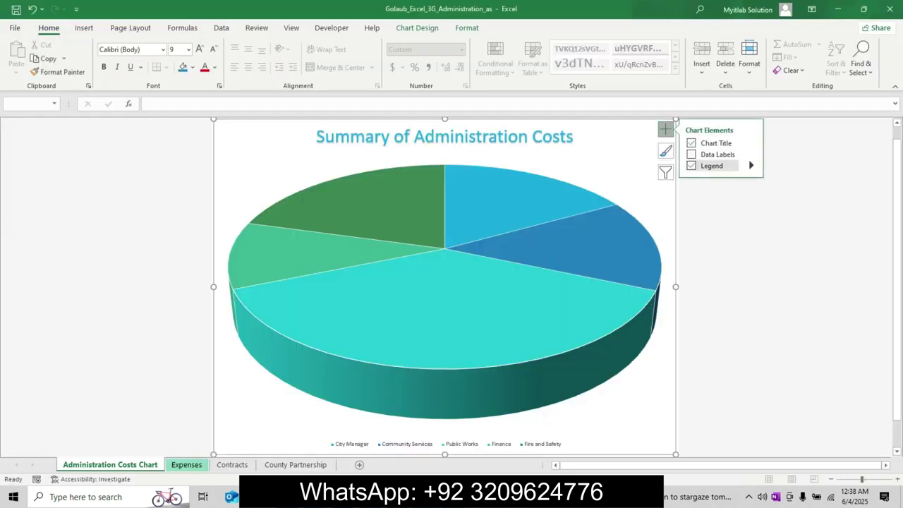
{"action": "key", "text": "alt+Tab"}
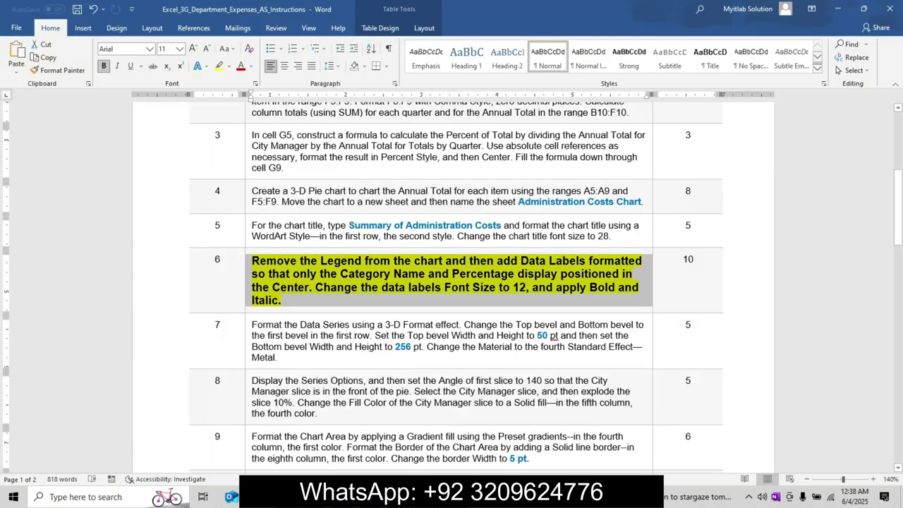
{"action": "left_click", "coordinate": [452, 437]}
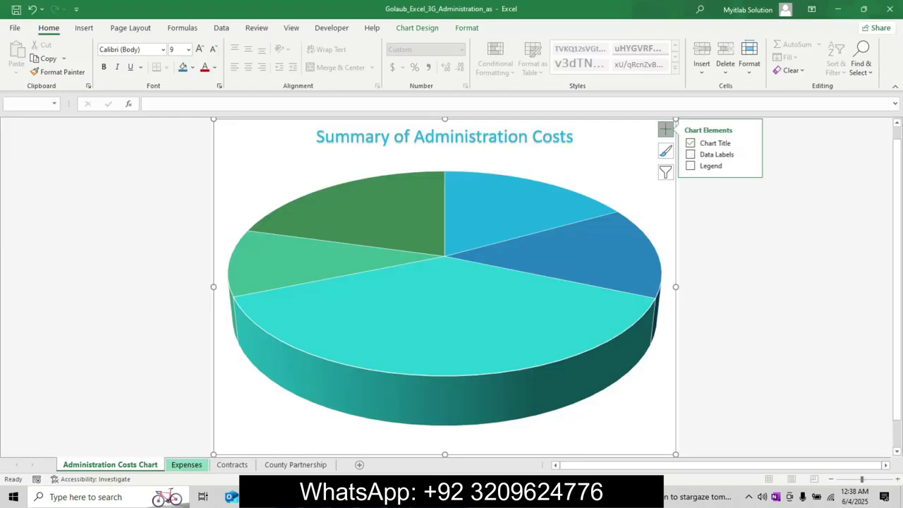
- Add data labels to the pie chart showing only Category Name and Percentage, checking step 6 in Word
{"action": "left_click", "coordinate": [751, 154]}
{"action": "left_click", "coordinate": [794, 225]}
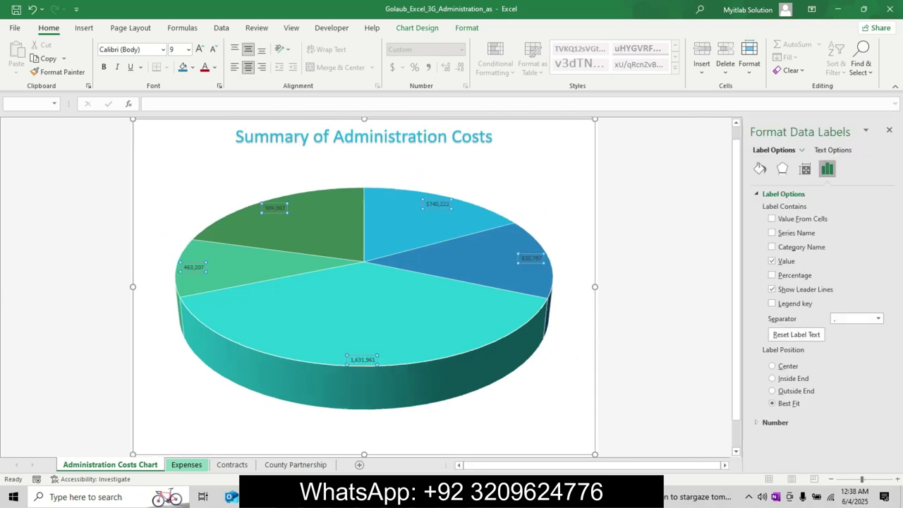
{"action": "key", "text": "alt+Tab"}
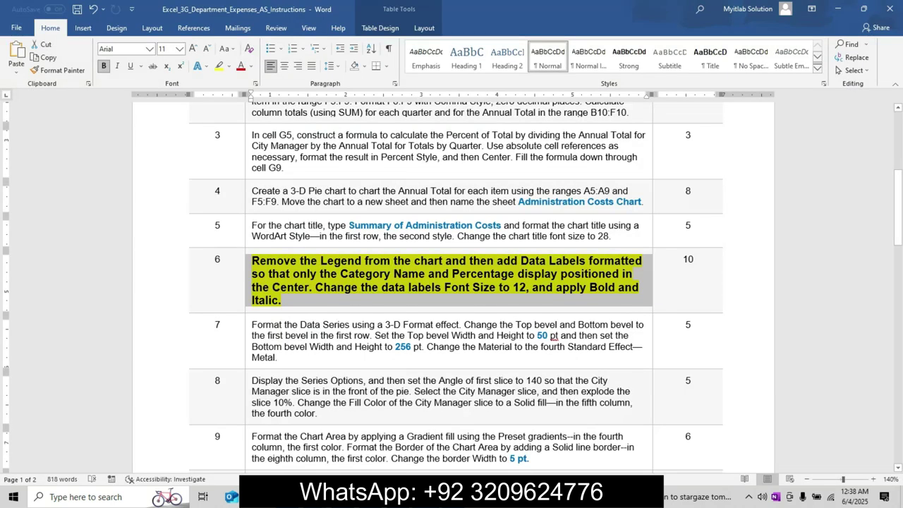
{"action": "key", "text": "alt+Tab"}
{"action": "left_click", "coordinate": [772, 275]}
{"action": "left_click", "coordinate": [772, 261]}
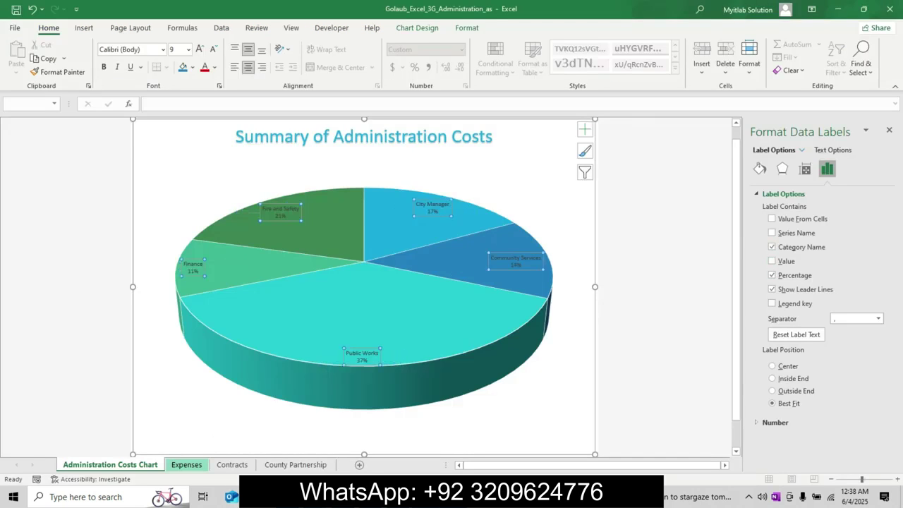
- Check the label position required by step 6 in Word and set the Excel data labels' position to Center
{"action": "key", "text": "alt+Tab"}
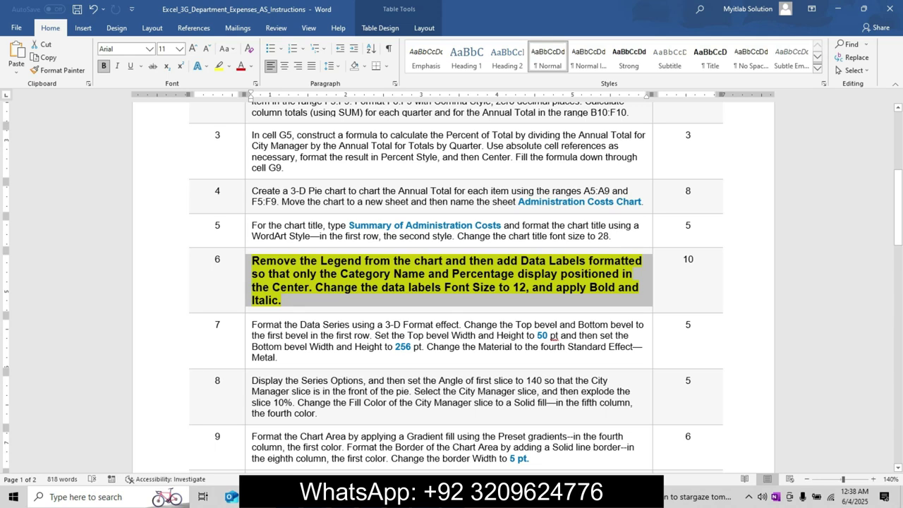
{"action": "key", "text": "alt+Tab"}
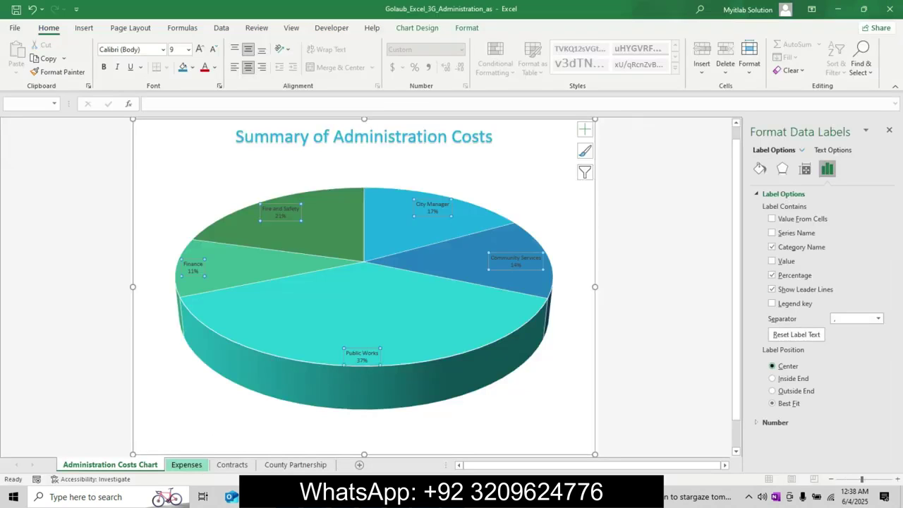
{"action": "left_click", "coordinate": [772, 366]}
- Format the pie chart's data labels as 12 pt, bold and italic, rechecking step 6 in Word
{"action": "key", "text": "alt+Tab"}
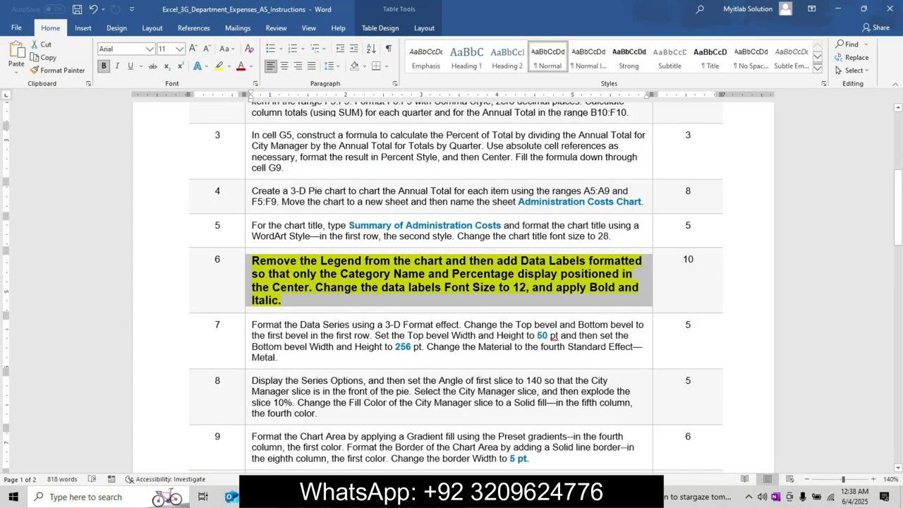
{"action": "key", "text": "alt+Tab"}
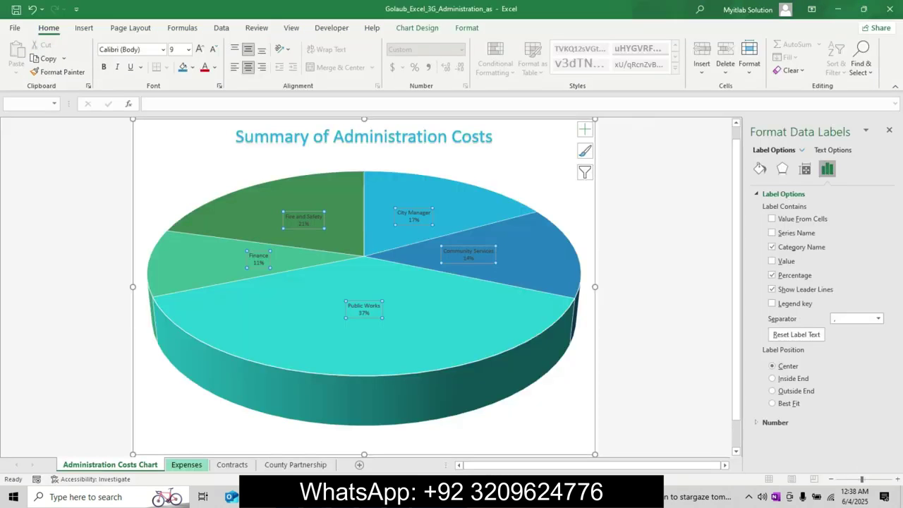
{"action": "left_click", "coordinate": [201, 49]}
{"action": "left_click", "coordinate": [201, 50]}
{"action": "left_click", "coordinate": [201, 50]}
{"action": "left_click", "coordinate": [201, 49]}
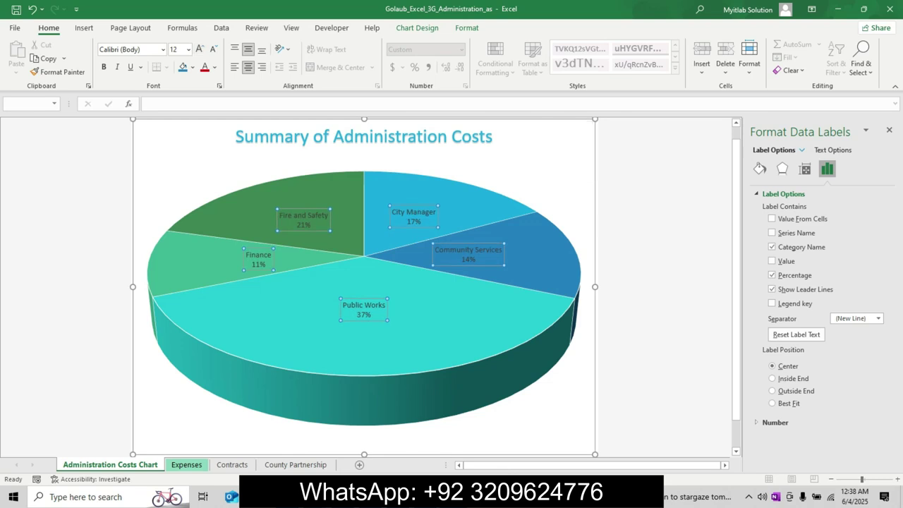
{"action": "key", "text": "alt+Tab"}
{"action": "key", "text": "alt+Tab"}
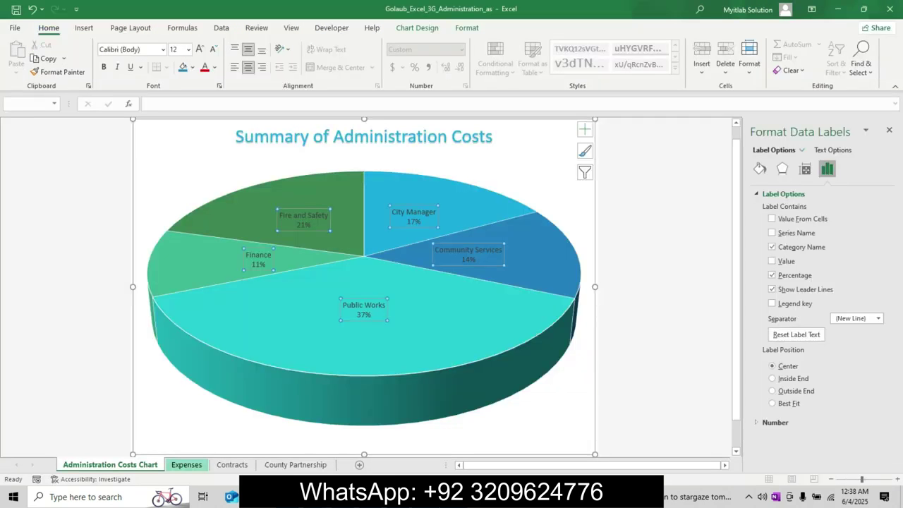
{"action": "key", "text": "ctrl+i"}
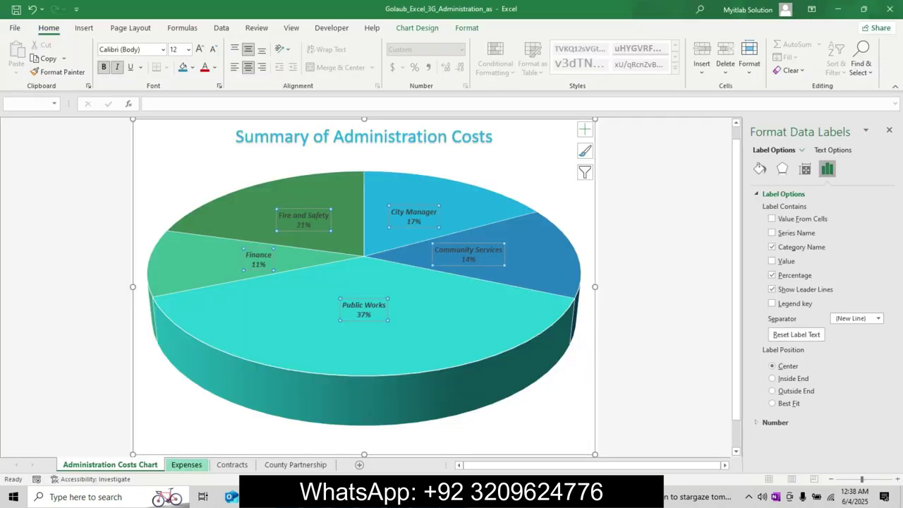
- In Word, undo the emphasis on step 6 and format the step 7 instruction as 11 pt bold text with yellow highlighting
{"action": "key", "text": "alt+Tab"}
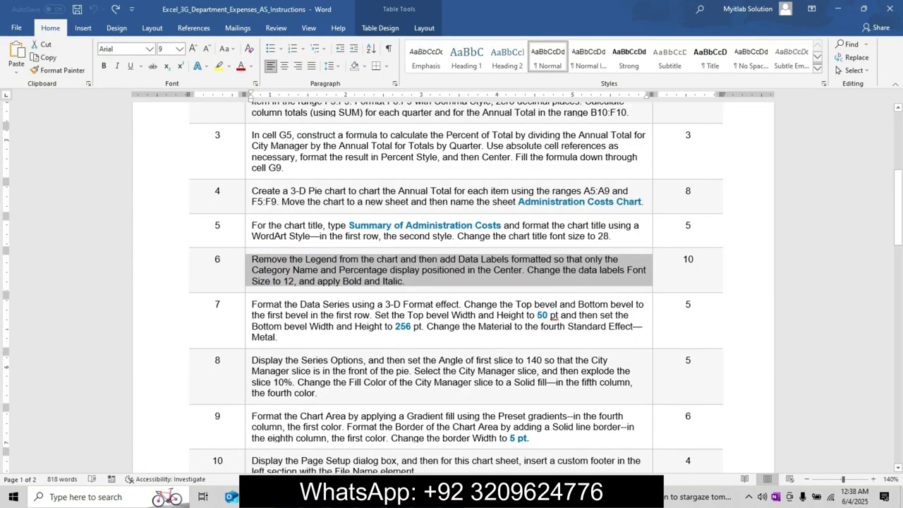
{"action": "triple_click", "coordinate": [318, 315]}
{"action": "left_click", "coordinate": [327, 268]}
{"action": "left_click", "coordinate": [327, 267]}
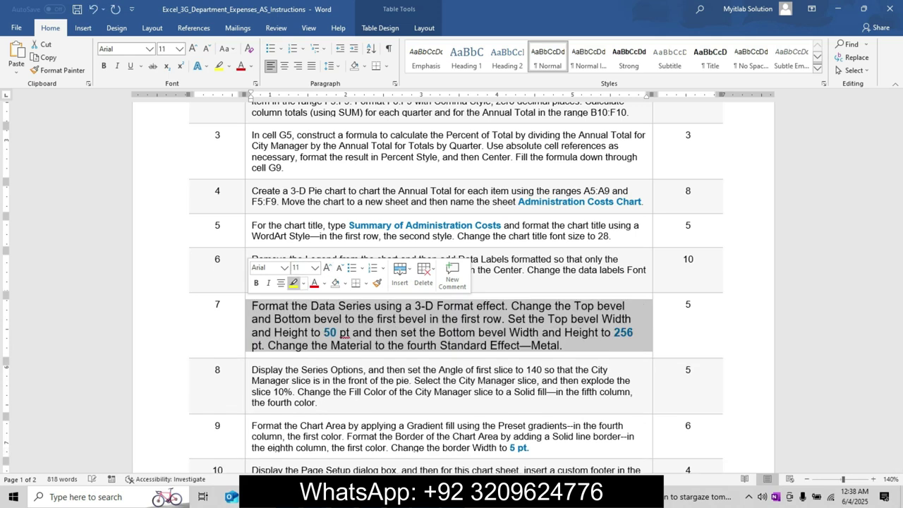
{"action": "left_click", "coordinate": [256, 282]}
{"action": "left_click", "coordinate": [294, 282]}
{"action": "left_click", "coordinate": [874, 480]}
{"action": "left_click", "coordinate": [874, 479]}
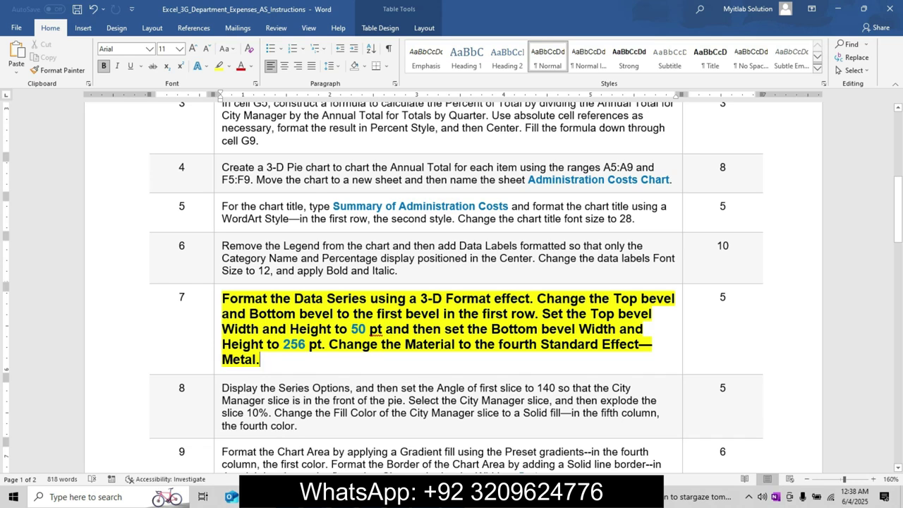
{"action": "left_click_drag", "start_coordinate": [223, 298], "coordinate": [313, 361]}
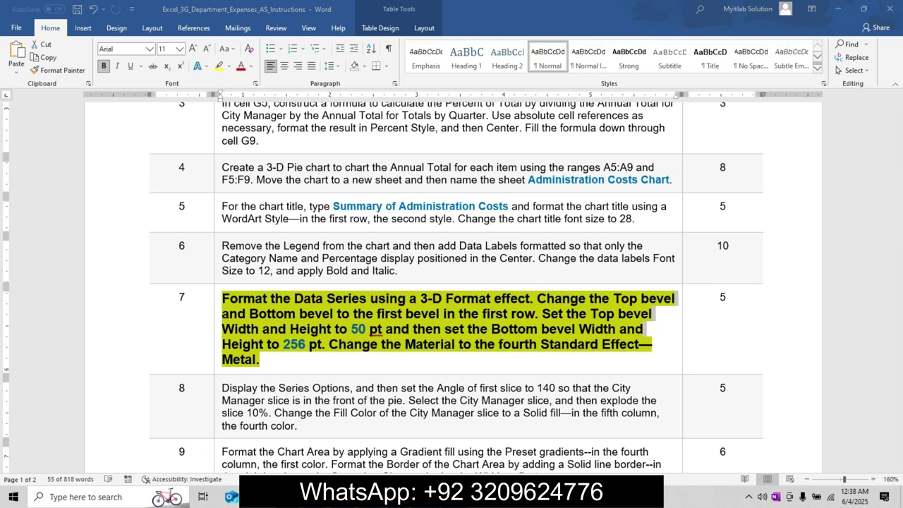
- In Excel, open the 3-D Format effects for the pie chart's data series, rechecking step 7 in Word
{"action": "key", "text": "alt+Tab"}
{"action": "right_click", "coordinate": [455, 209]}
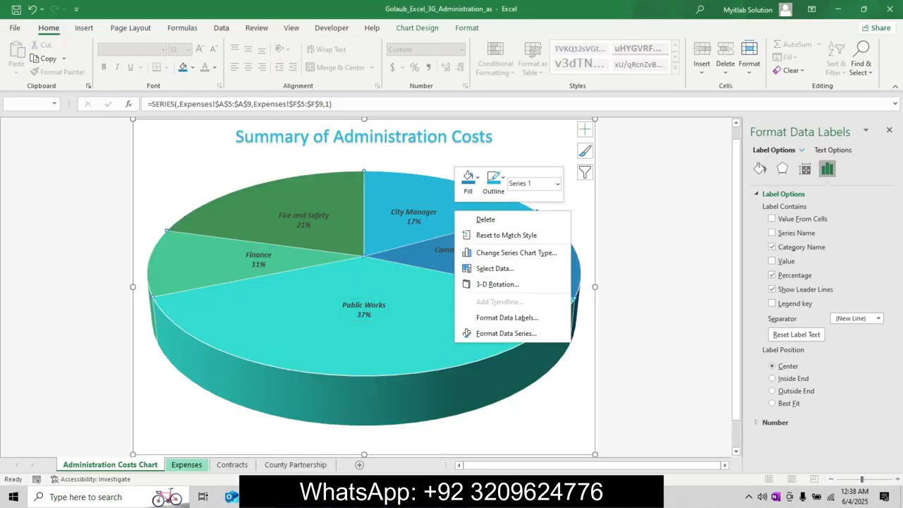
{"action": "left_click", "coordinate": [516, 332]}
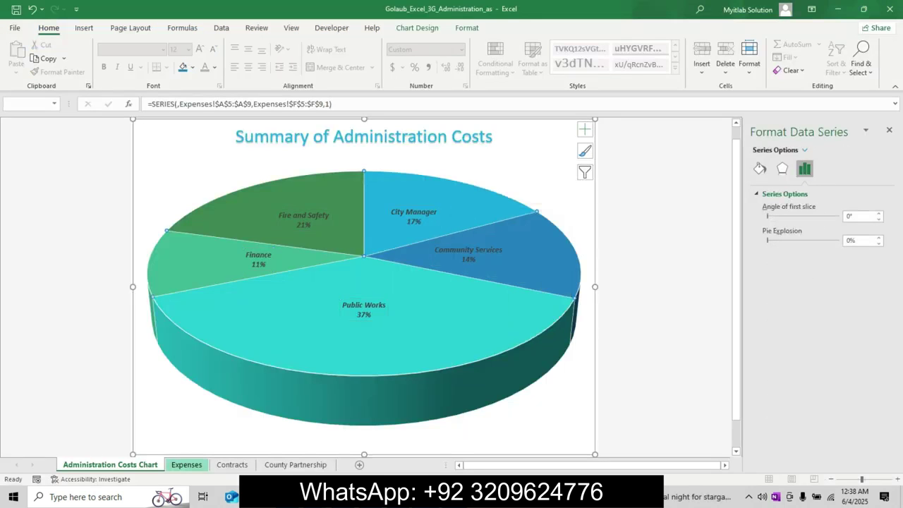
{"action": "key", "text": "alt+Tab"}
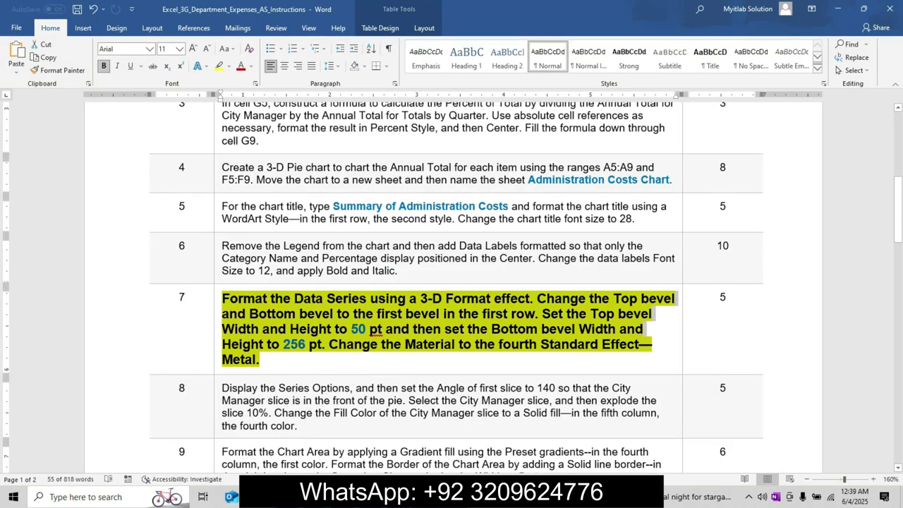
{"action": "key", "text": "alt+Tab"}
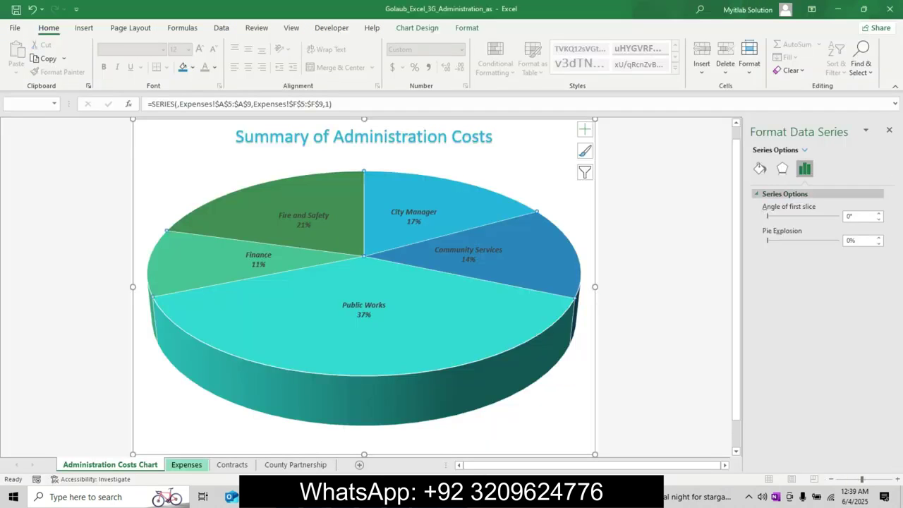
{"action": "left_click", "coordinate": [760, 168]}
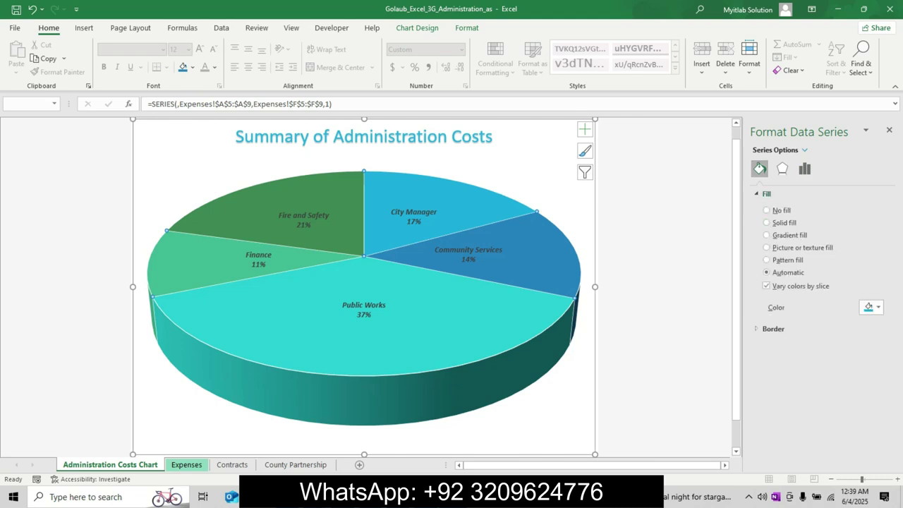
{"action": "key", "text": "alt+Tab"}
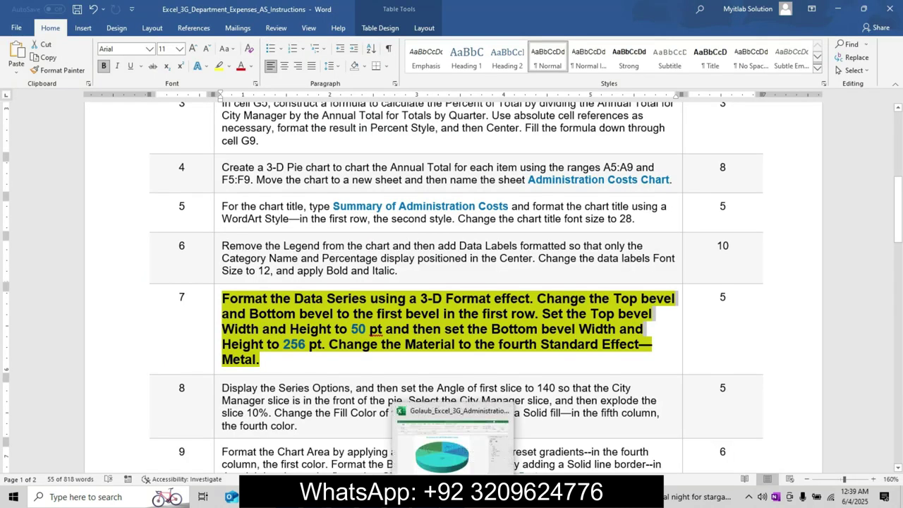
{"action": "left_click", "coordinate": [455, 497]}
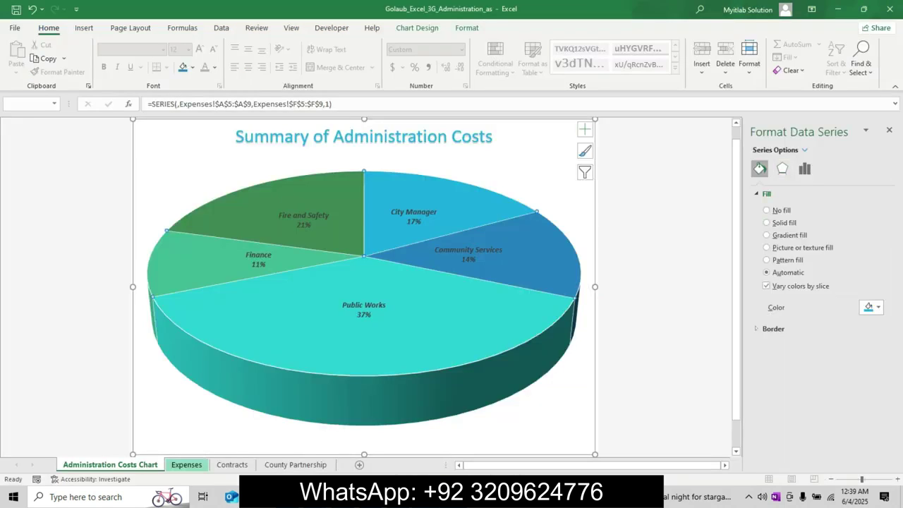
{"action": "left_click", "coordinate": [782, 168]}
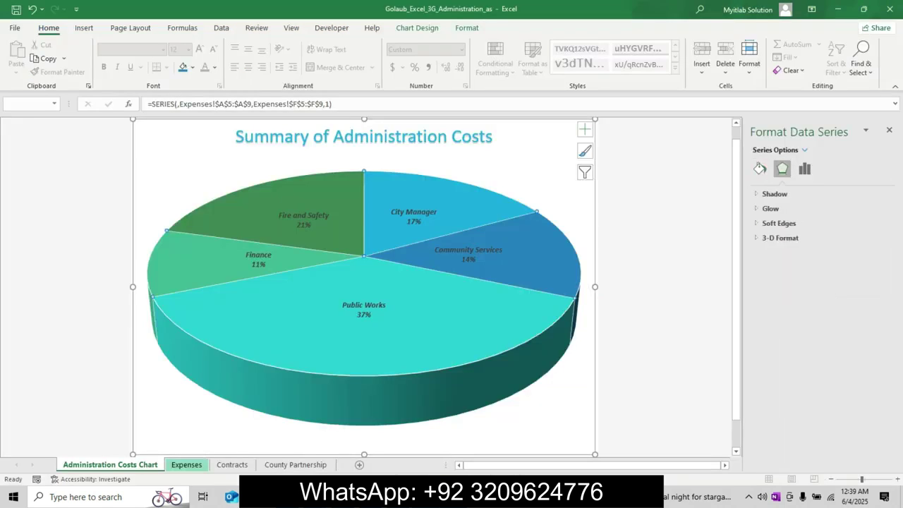
{"action": "left_click", "coordinate": [780, 238]}
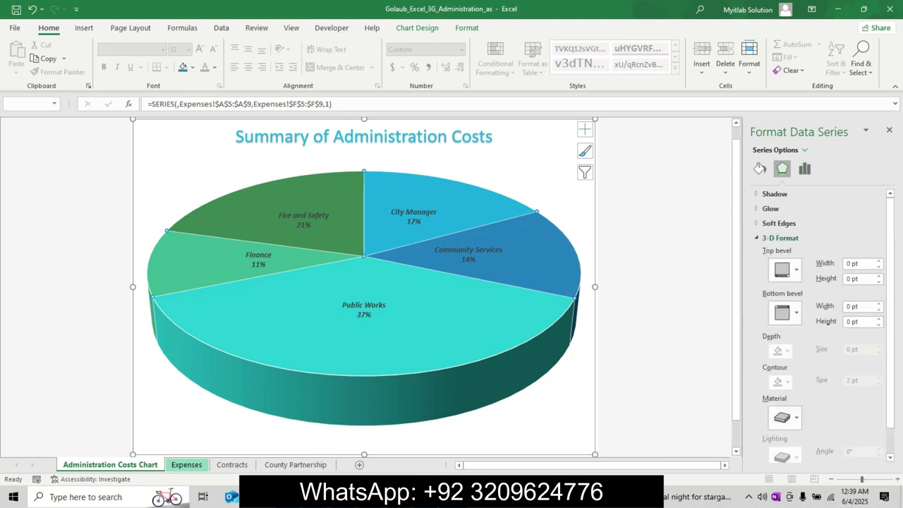
- Set the pie series' top and bottom bevels to the first bevel in the first row, following step 7 in Word
{"action": "key", "text": "alt+Tab"}
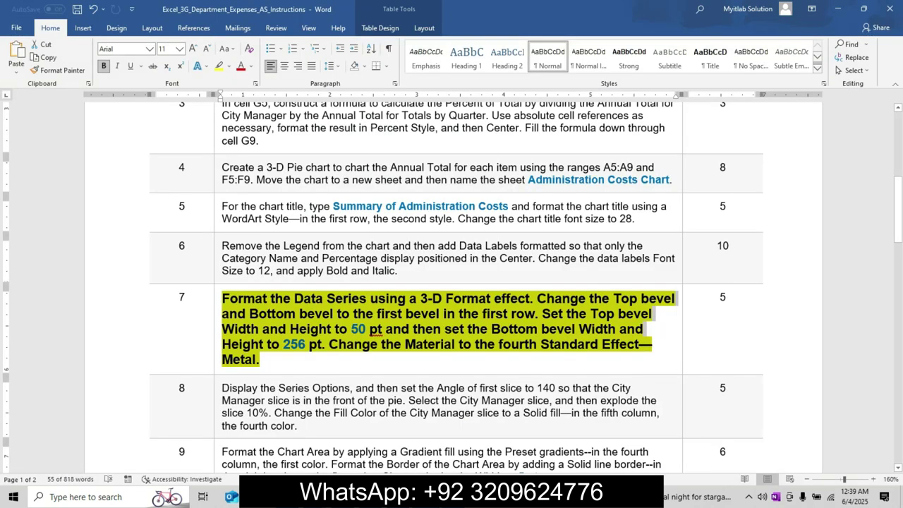
{"action": "mouse_move", "coordinate": [456, 497]}
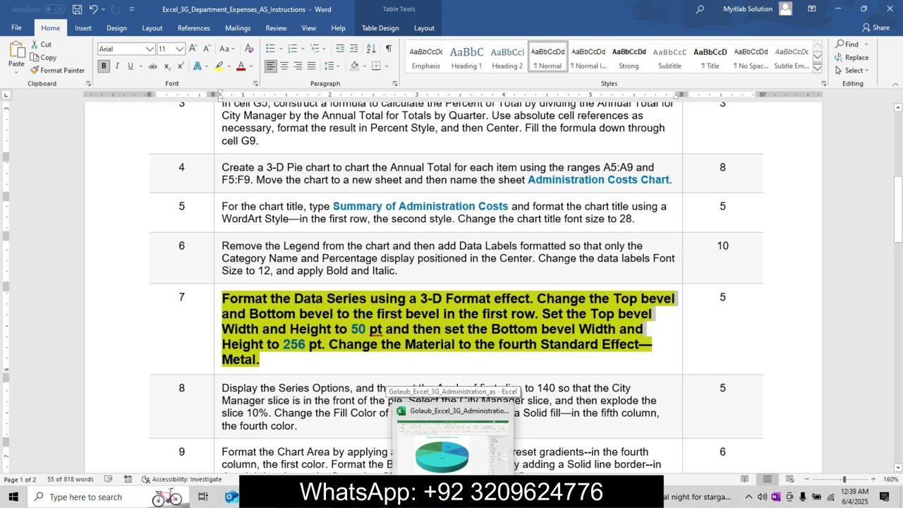
{"action": "left_click", "coordinate": [455, 434]}
{"action": "left_click", "coordinate": [785, 269]}
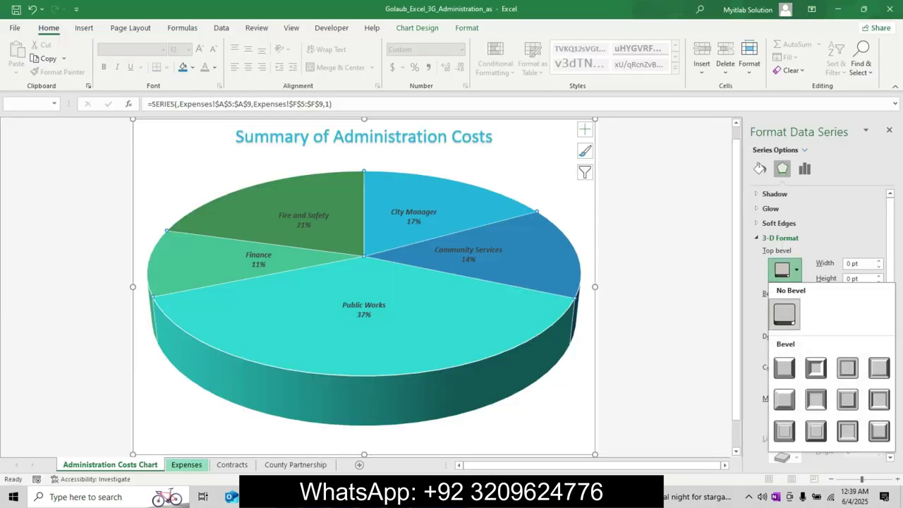
{"action": "left_click", "coordinate": [785, 270]}
{"action": "key", "text": "alt+Tab"}
{"action": "mouse_move", "coordinate": [455, 497]}
{"action": "left_click", "coordinate": [456, 424]}
{"action": "left_click", "coordinate": [784, 269]}
{"action": "left_click", "coordinate": [784, 368]}
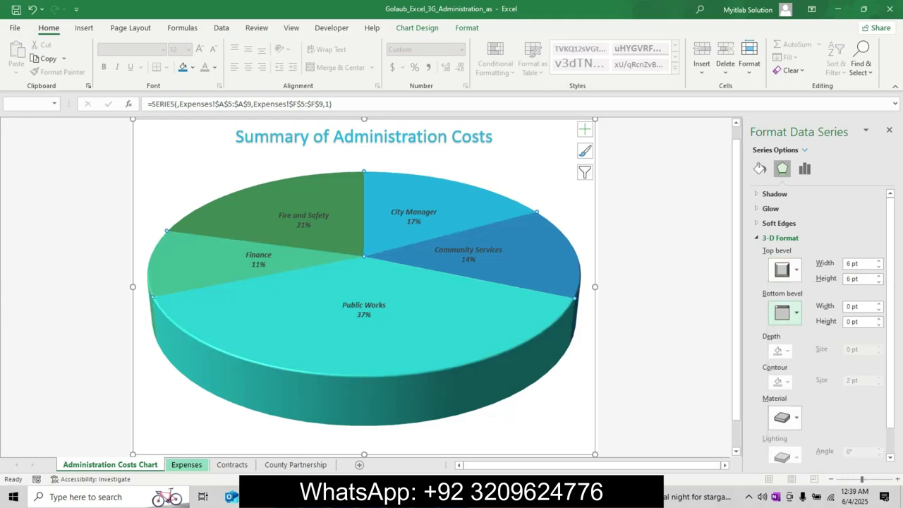
{"action": "left_click", "coordinate": [785, 312]}
{"action": "left_click", "coordinate": [784, 217]}
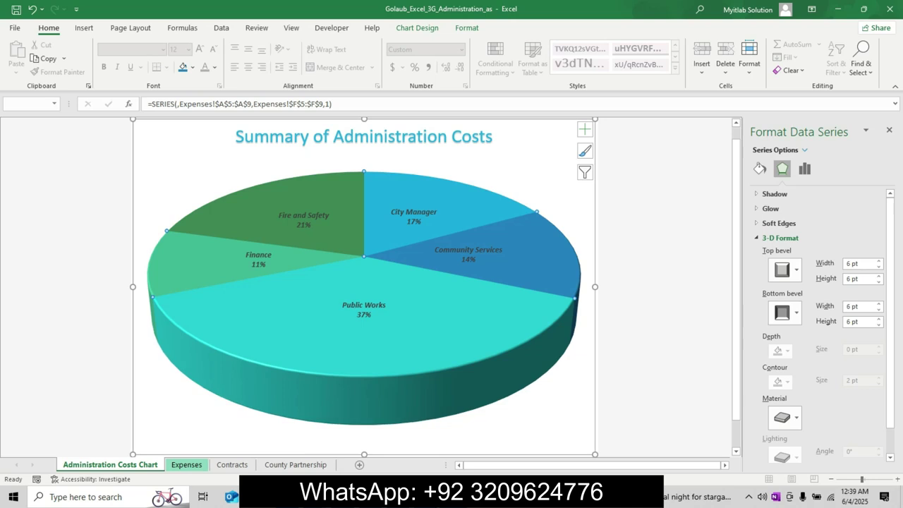
- Copy the top bevel value from step 7 in Word and set the Excel pie series' top bevel width and height to 50 pt
{"action": "key", "text": "alt+Tab"}
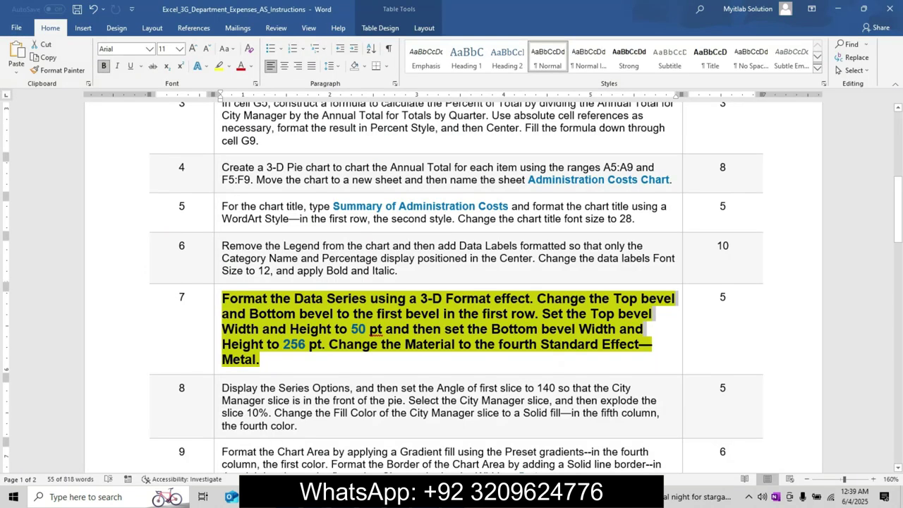
{"action": "left_click_drag", "start_coordinate": [351, 328], "coordinate": [366, 329]}
{"action": "key", "text": "ctrl+c"}
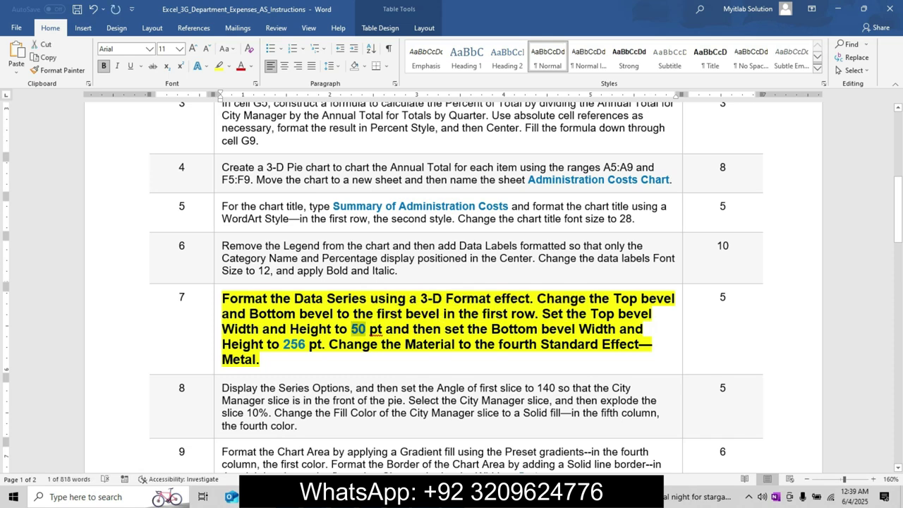
{"action": "left_click", "coordinate": [452, 448]}
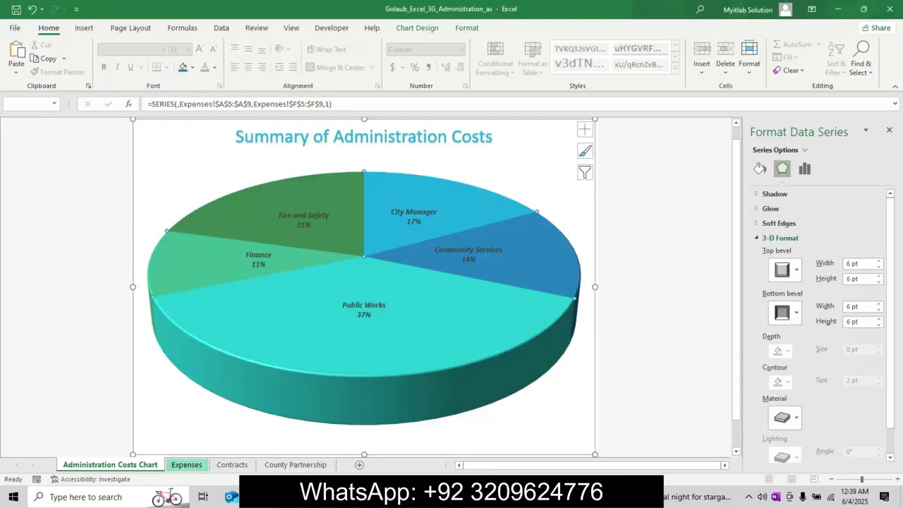
{"action": "triple_click", "coordinate": [857, 263]}
{"action": "type", "text": "50"}
{"action": "key", "text": "Tab"}
{"action": "left_click_drag", "start_coordinate": [863, 279], "coordinate": [797, 276]}
{"action": "type", "text": "50"}
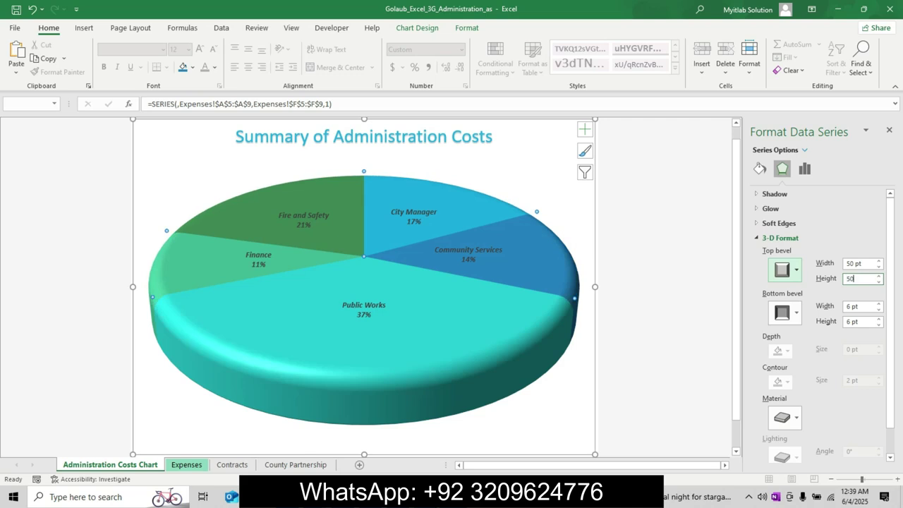
{"action": "key", "text": "Tab"}
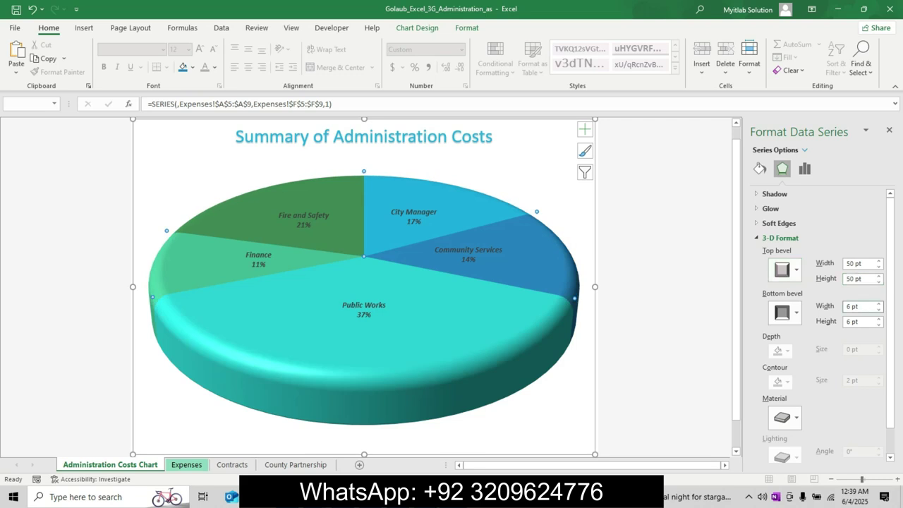
{"action": "key", "text": "alt+Tab"}
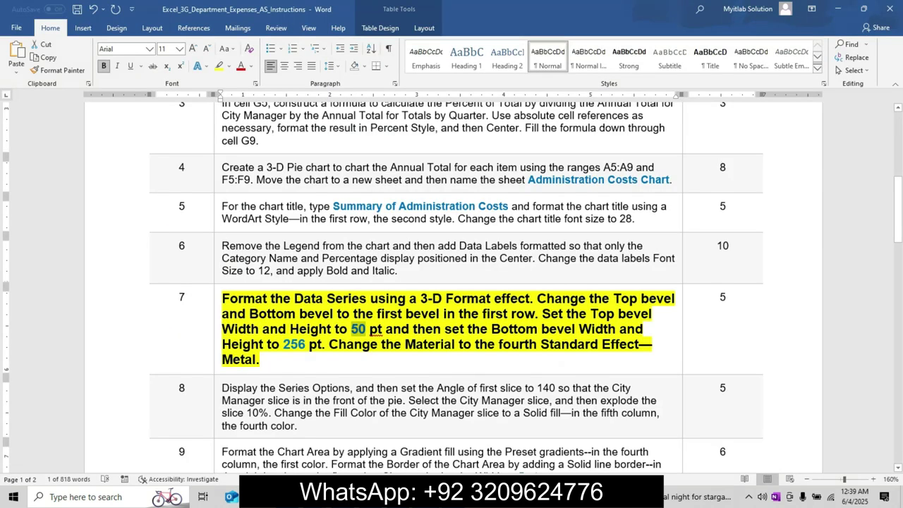
{"action": "left_click_drag", "start_coordinate": [283, 344], "coordinate": [306, 344]}
{"action": "key", "text": "ctrl+v"}
{"action": "key", "text": "ctrl+v"}
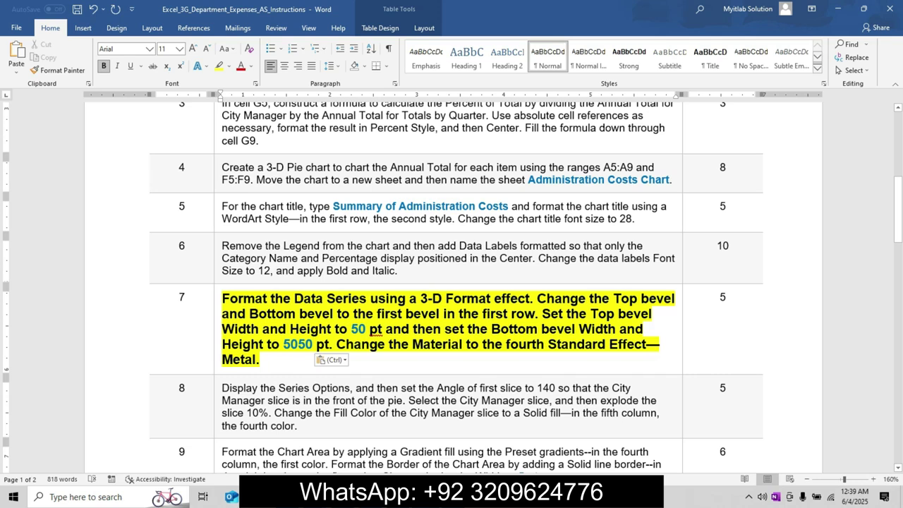
{"action": "key", "text": "ctrl+z"}
{"action": "key", "text": "ctrl+z"}
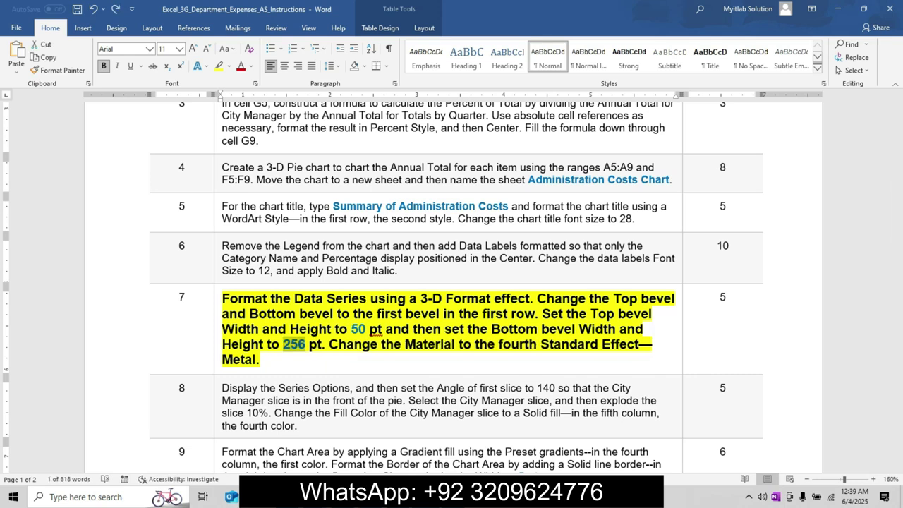
{"action": "key", "text": "alt+Tab"}
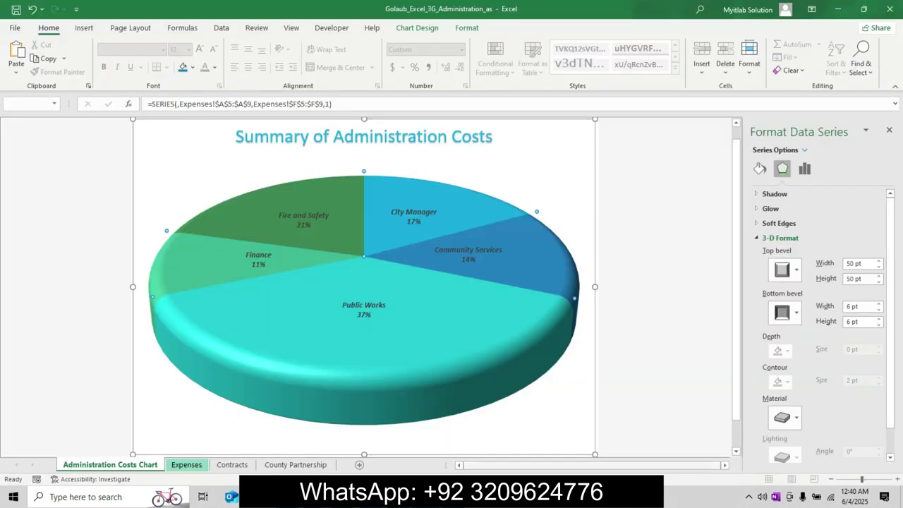
- Set the pie series' bottom bevel width and height to 256 pt
{"action": "left_click", "coordinate": [860, 307]}
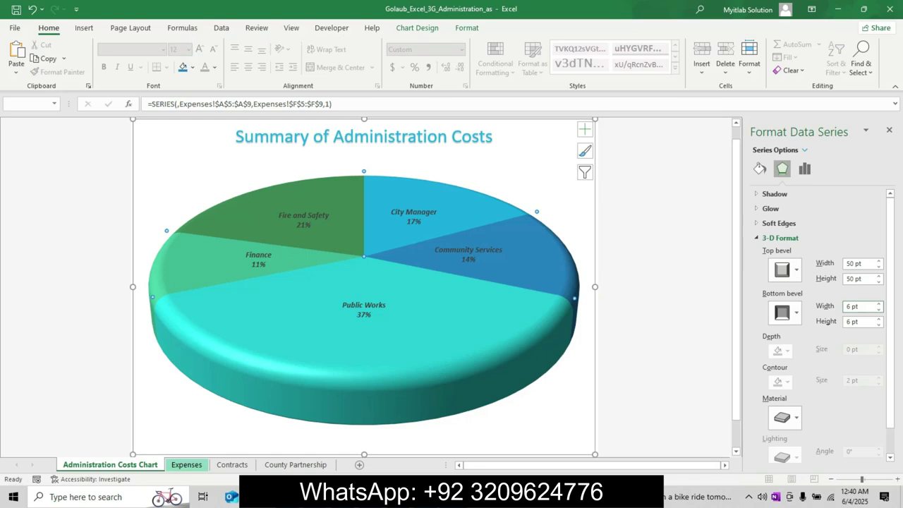
{"action": "key", "text": "BackSpace"}
{"action": "key", "text": "BackSpace"}
{"action": "key", "text": "BackSpace"}
{"action": "key", "text": "BackSpace"}
{"action": "type", "text": "256"}
{"action": "key", "text": "Return"}
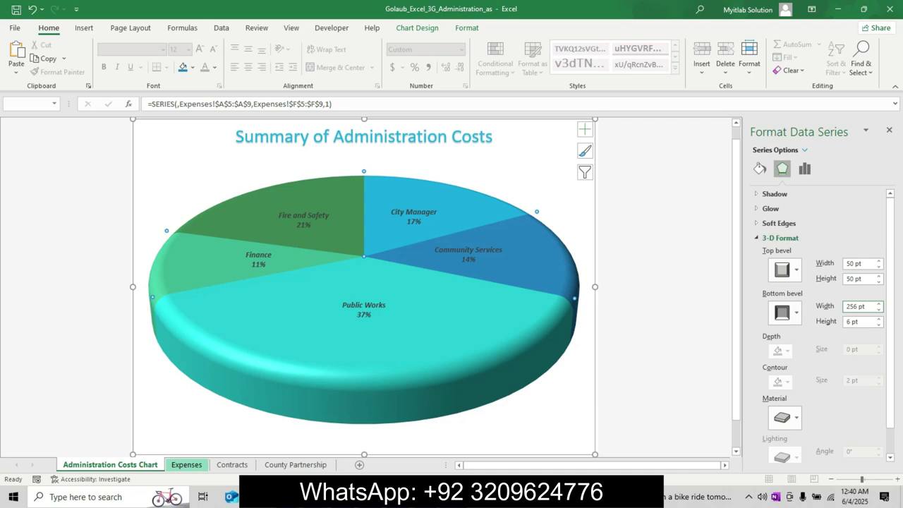
{"action": "key", "text": "Tab"}
{"action": "type", "text": "256"}
{"action": "key", "text": "Return"}
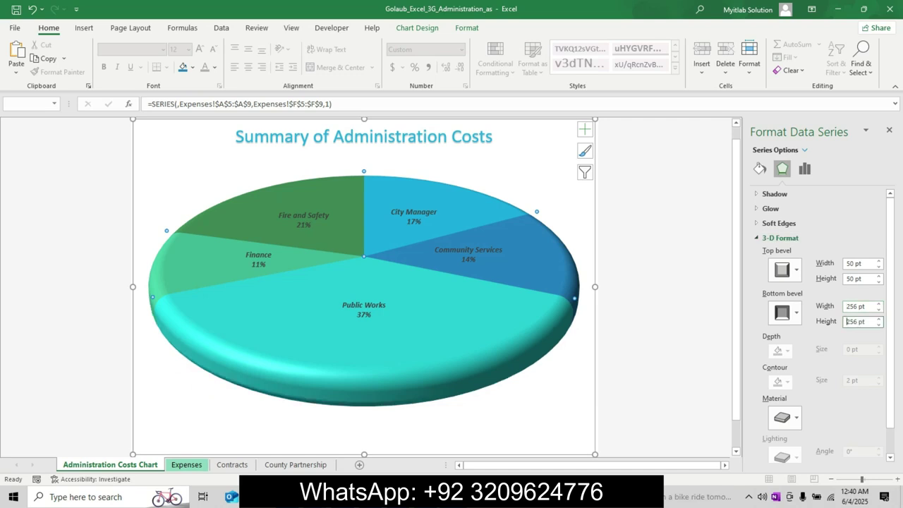
- Check the material named in step 7 in Word and set the Excel pie series' material to Metal, the fourth Standard effect
{"action": "key", "text": "alt+Tab"}
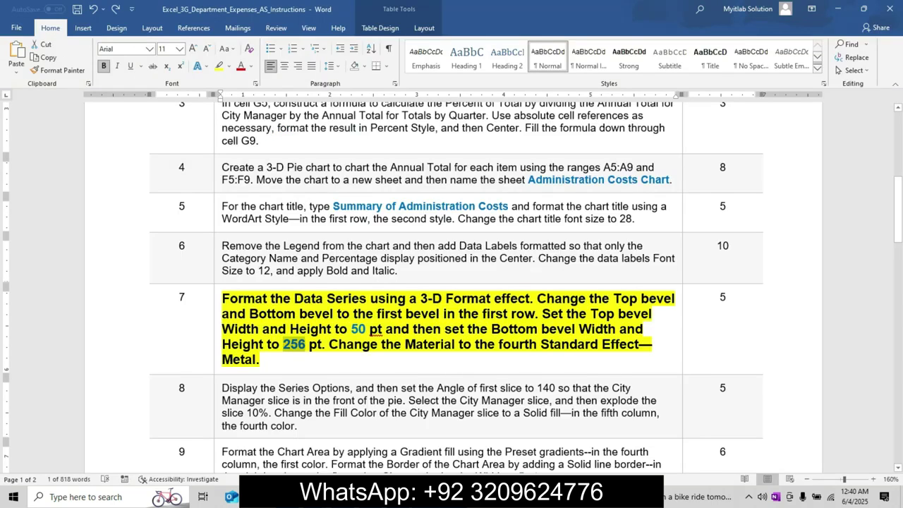
{"action": "left_click_drag", "start_coordinate": [452, 345], "coordinate": [460, 361]}
{"action": "key", "text": "alt+Tab"}
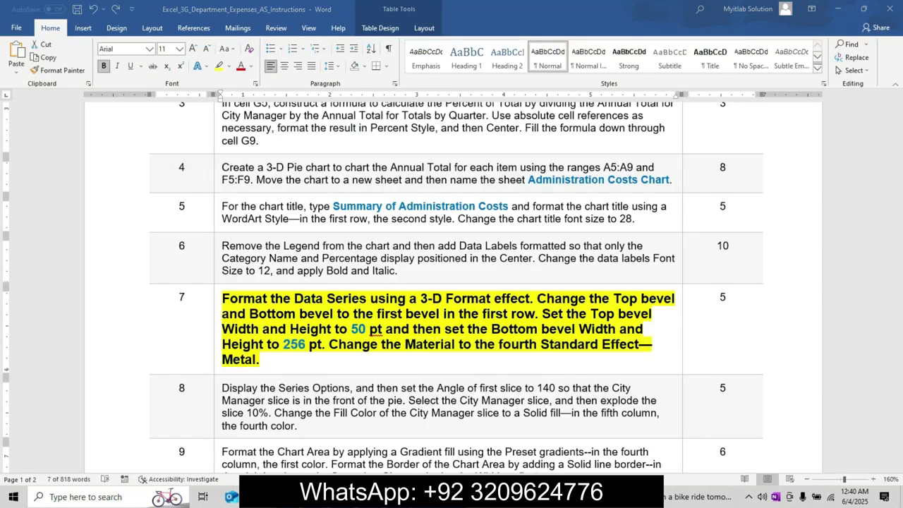
{"action": "left_click", "coordinate": [785, 418]}
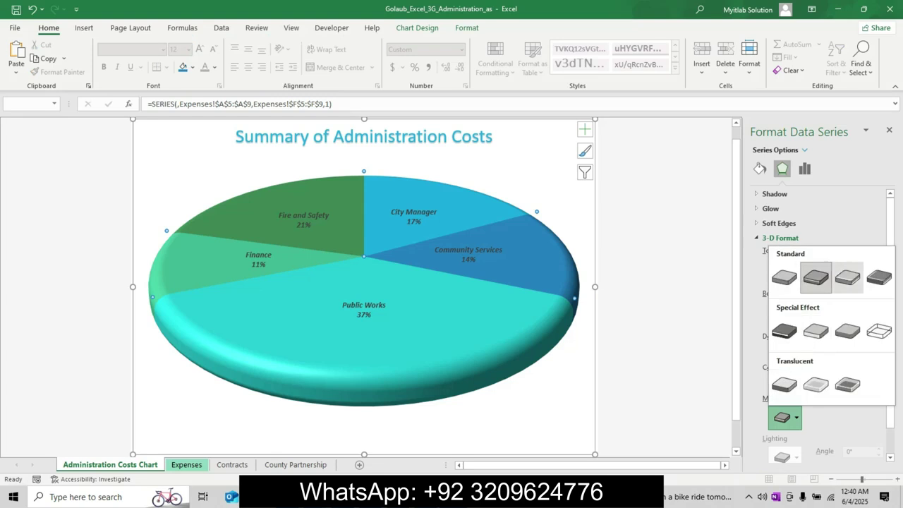
{"action": "left_click", "coordinate": [880, 276]}
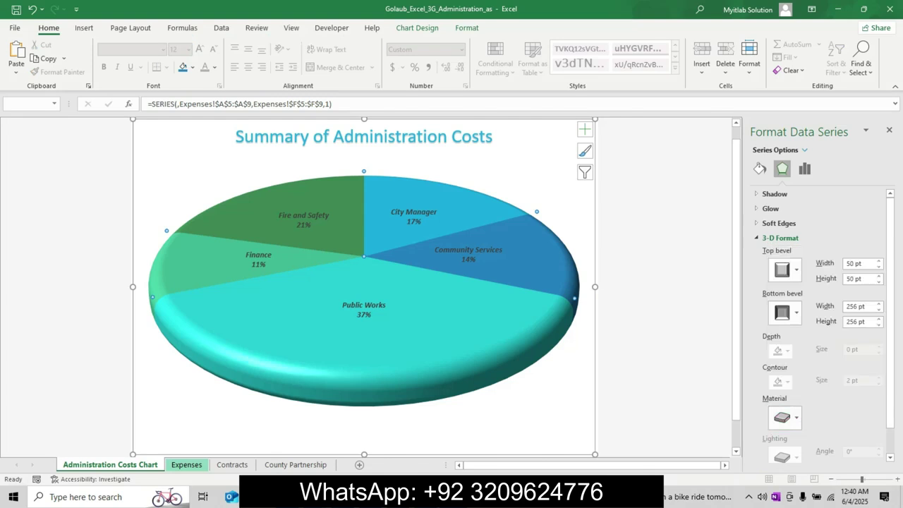
{"action": "key", "text": "alt+Tab"}
{"action": "key", "text": "alt+Tab"}
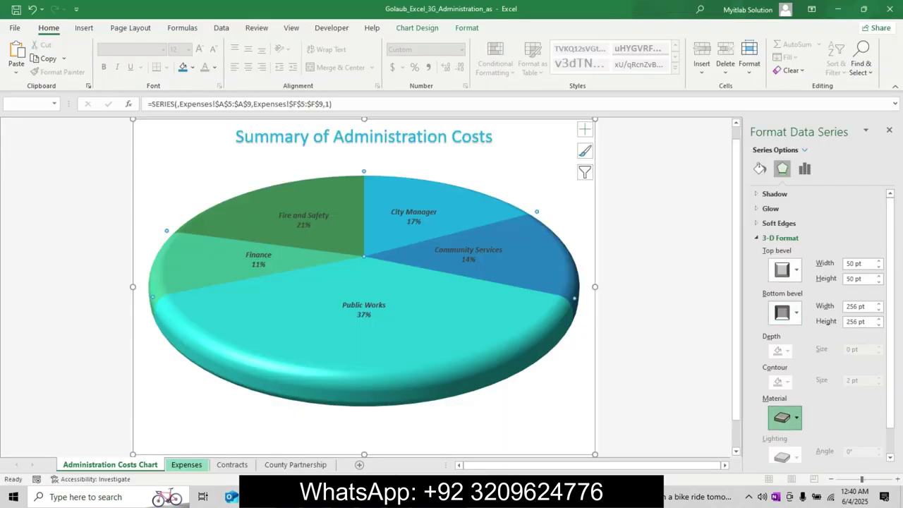
{"action": "left_click", "coordinate": [784, 417]}
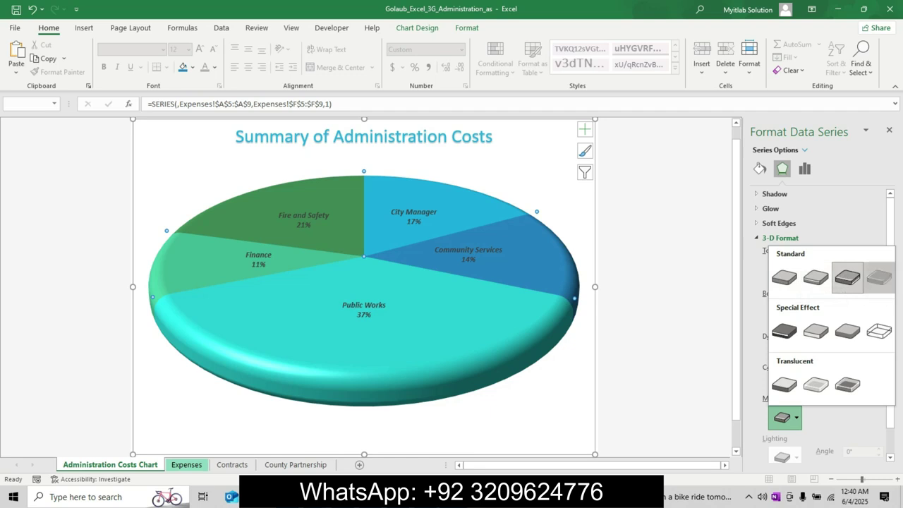
{"action": "left_click", "coordinate": [879, 277]}
- In Word, undo the bold, enlarged and highlighted formatting of the step 7 instruction
{"action": "key", "text": "alt+Tab"}
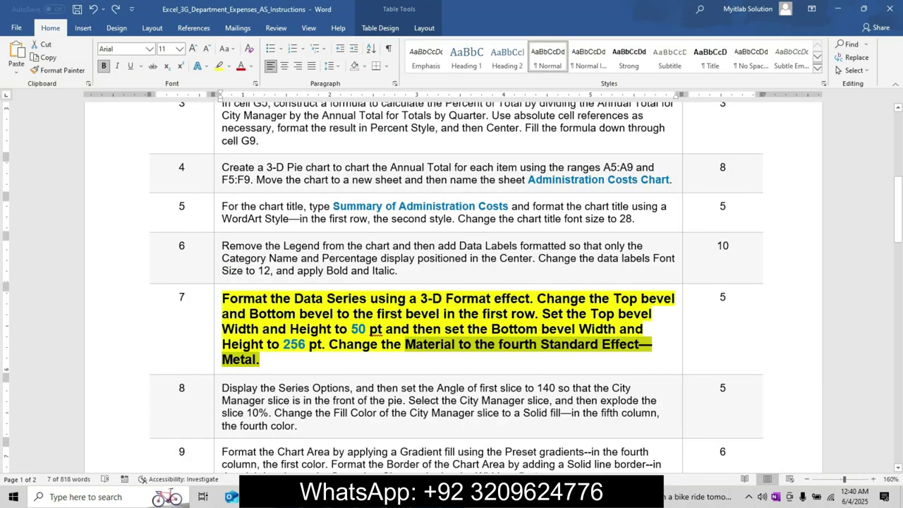
{"action": "key", "text": "ctrl+z"}
{"action": "key", "text": "ctrl+z"}
{"action": "key", "text": "ctrl+z"}
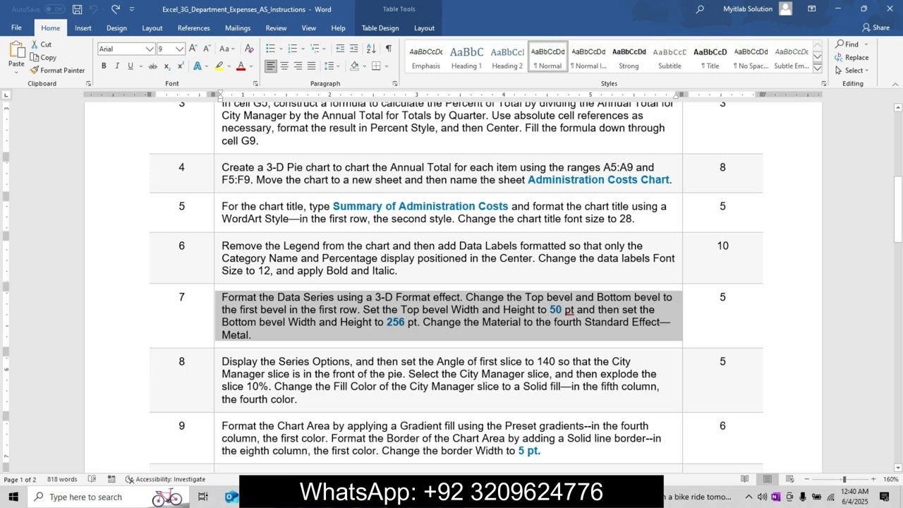
{"action": "left_click", "coordinate": [535, 310]}
{"action": "left_click_drag", "start_coordinate": [899, 218], "coordinate": [898, 145]}
- Return to Excel, deselect the chart and look through the Expenses, Contracts and County Partnership worksheets
{"action": "key", "text": "alt+Tab"}
{"action": "key", "text": "Escape"}
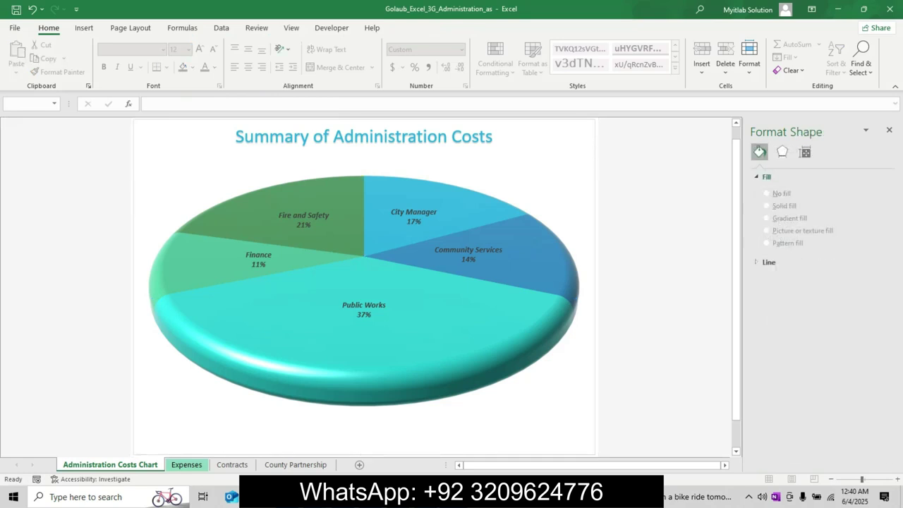
{"action": "left_click", "coordinate": [187, 464]}
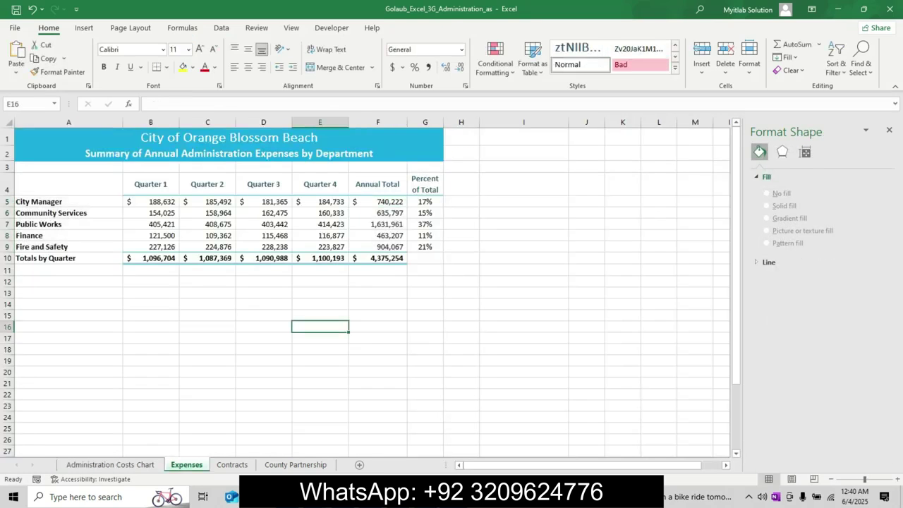
{"action": "left_click", "coordinate": [232, 464]}
{"action": "left_click", "coordinate": [296, 464]}
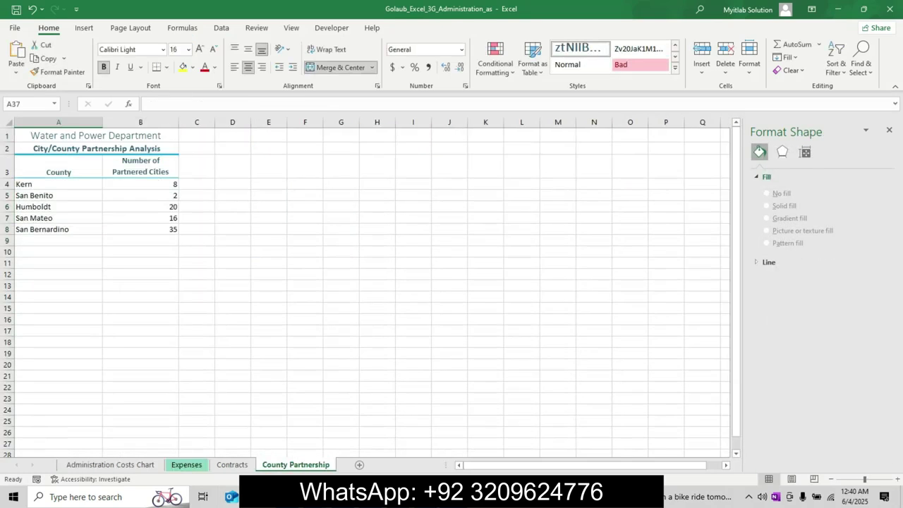